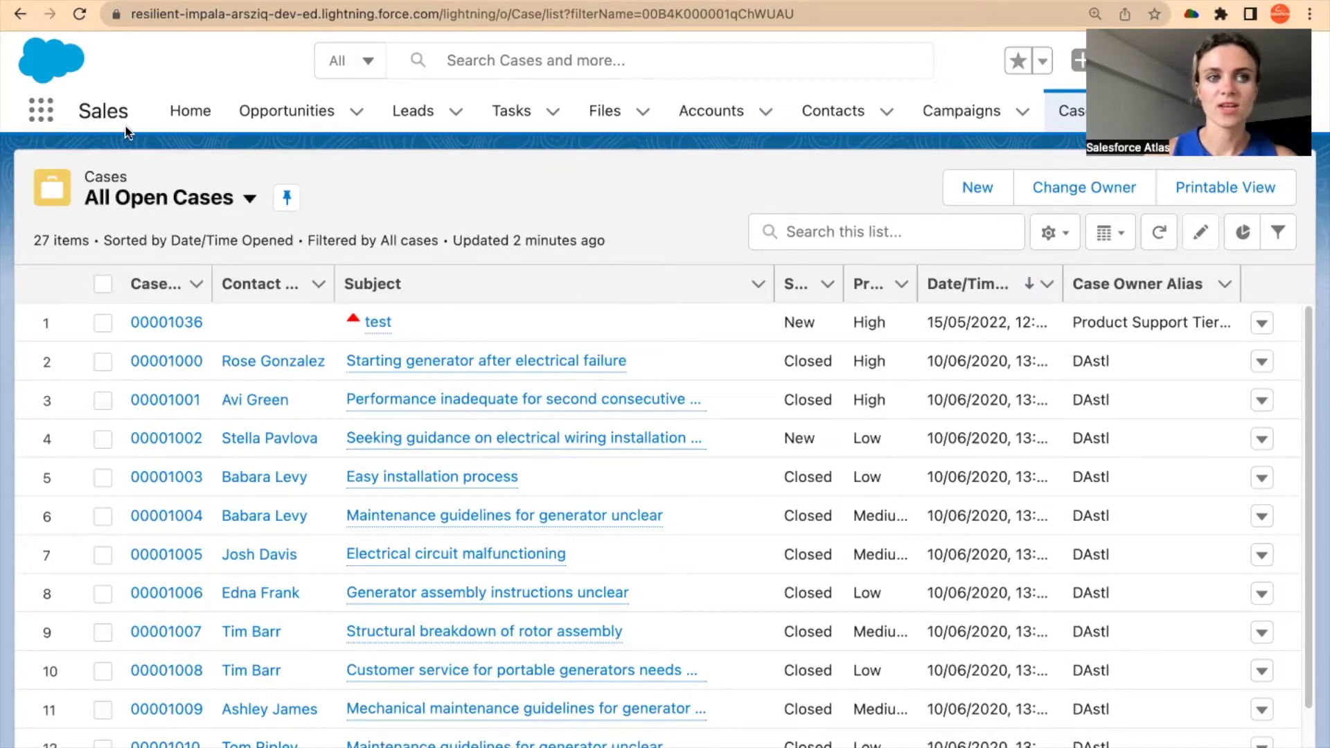
Step: Switch to the Sales Home page showing the Opps Pipeline dashboard
{"action": "left_click", "coordinate": [190, 122]}
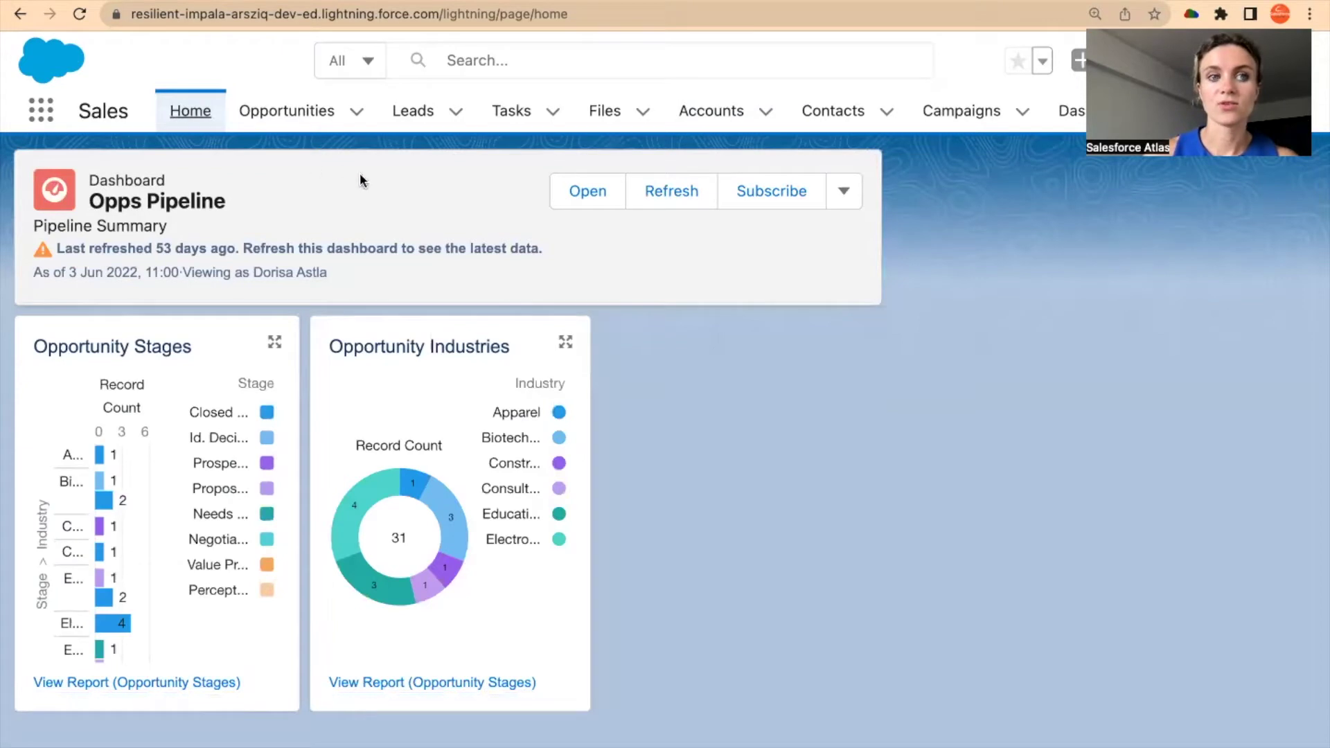
Step: Open the Burlington Textiles Weaving Plant Generator record from the Opportunities list
{"action": "left_click", "coordinate": [281, 131]}
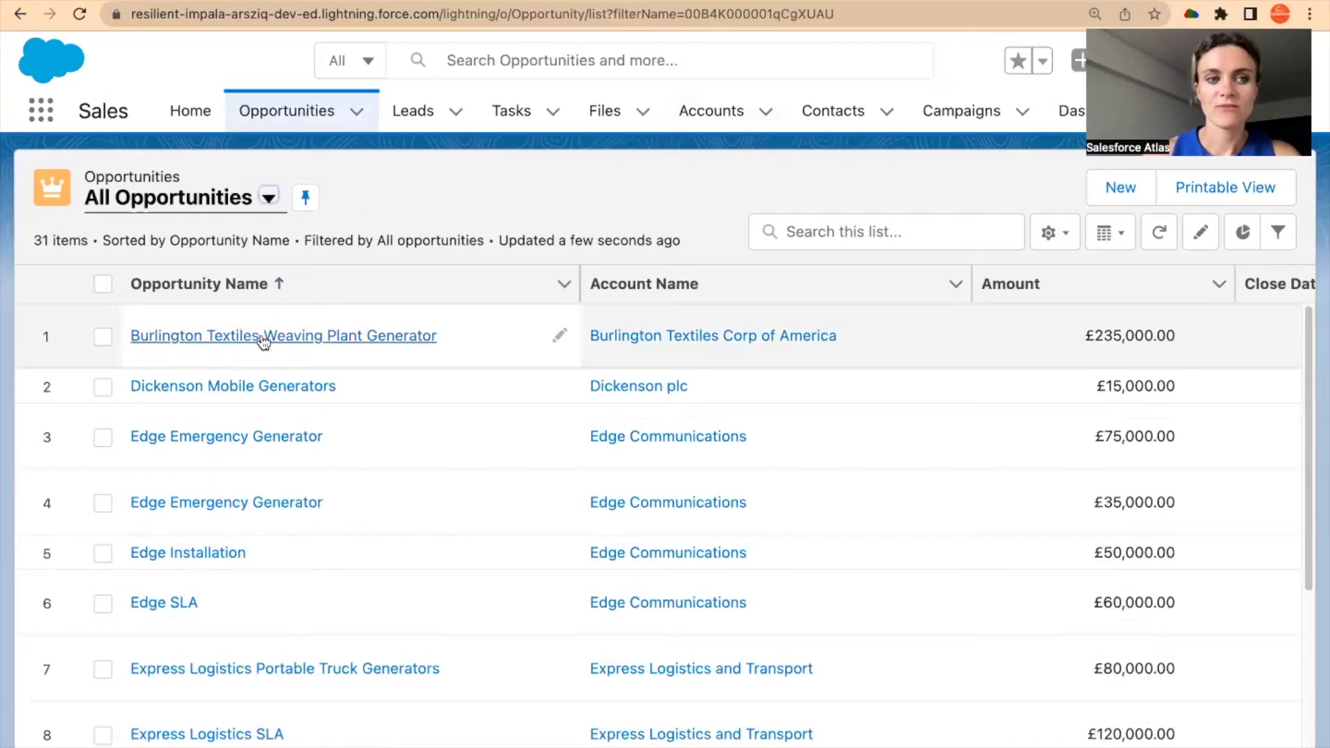
{"action": "left_click", "coordinate": [259, 338]}
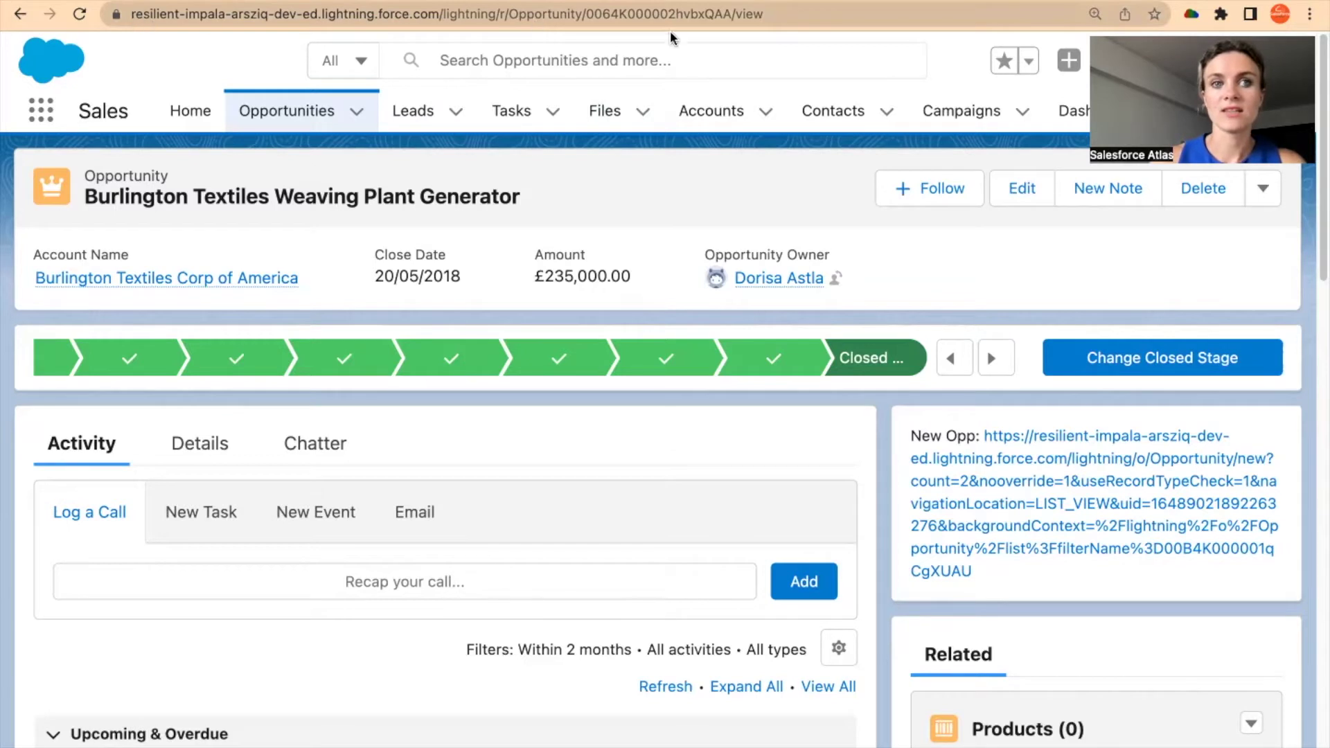
Step: Copy the Burlington Textiles opportunity's record ID from the browser address bar
{"action": "double_click", "coordinate": [642, 14]}
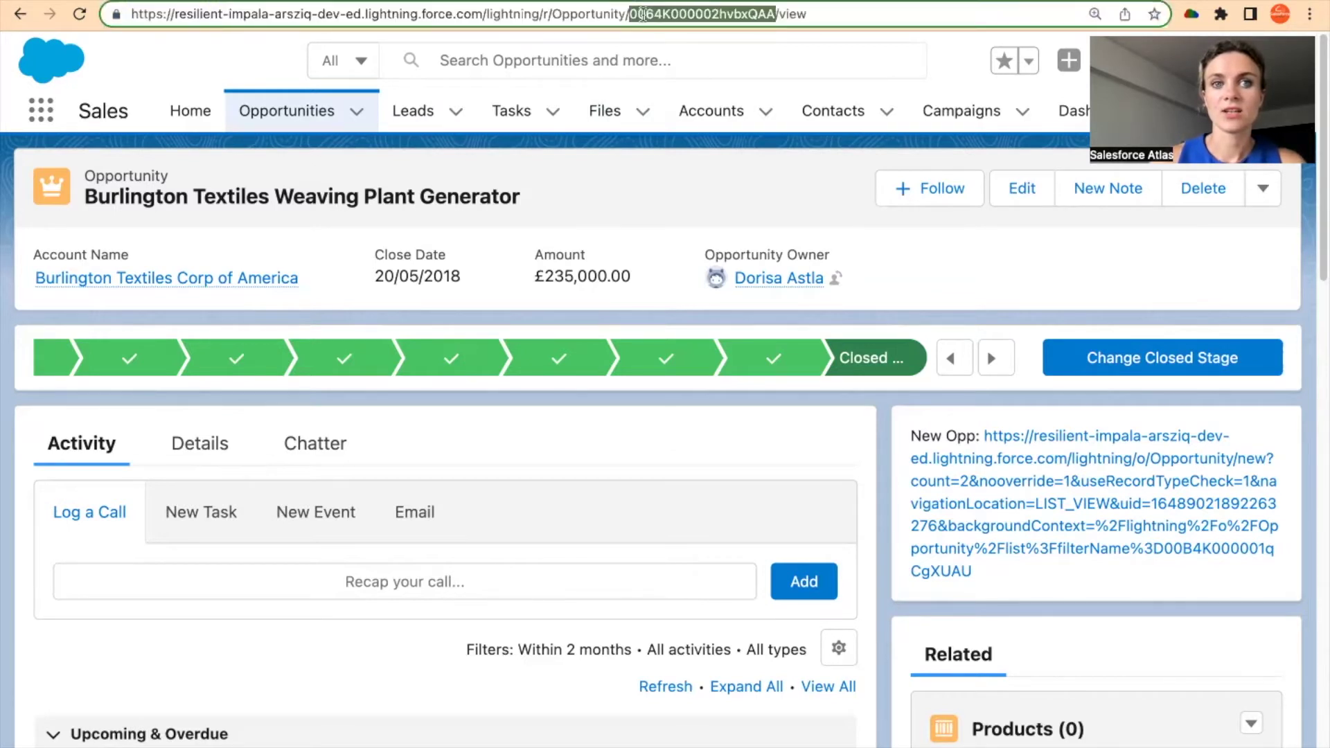
{"action": "right_click", "coordinate": [702, 15]}
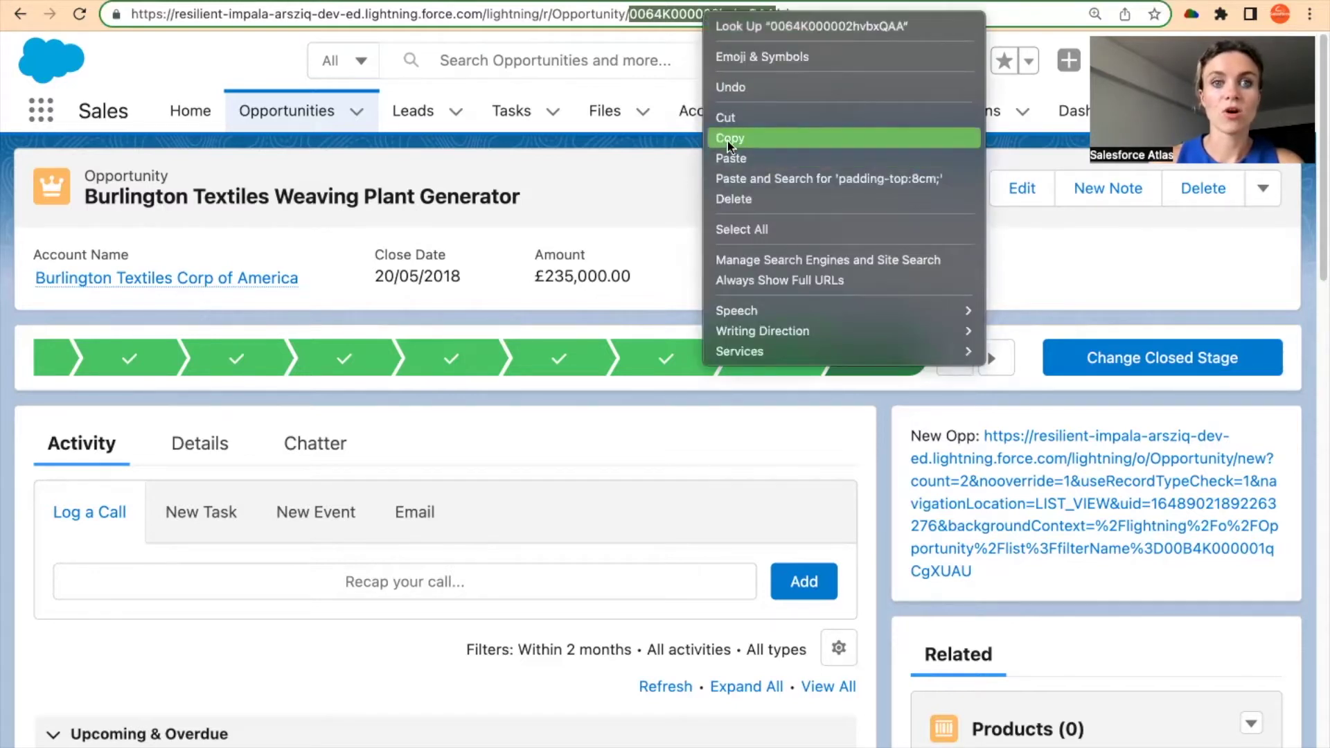
{"action": "left_click", "coordinate": [641, 208]}
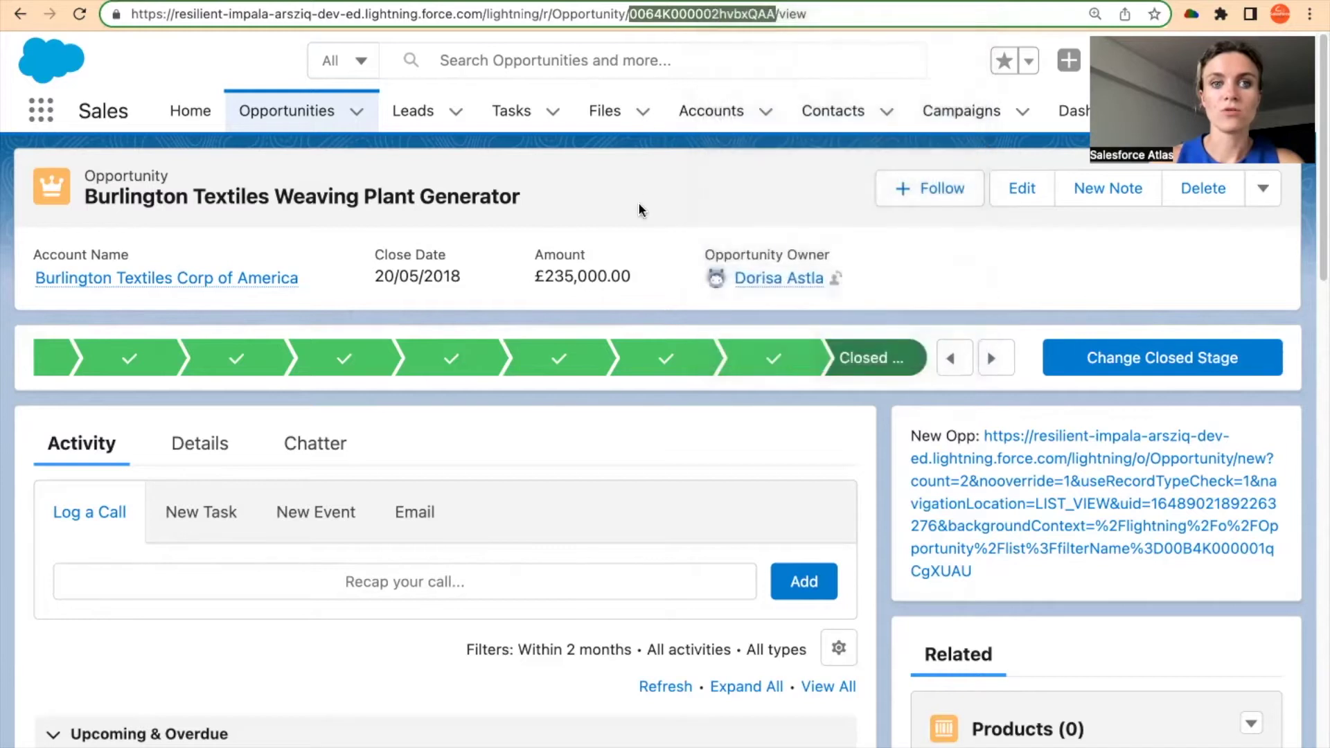
{"action": "left_click", "coordinate": [643, 186]}
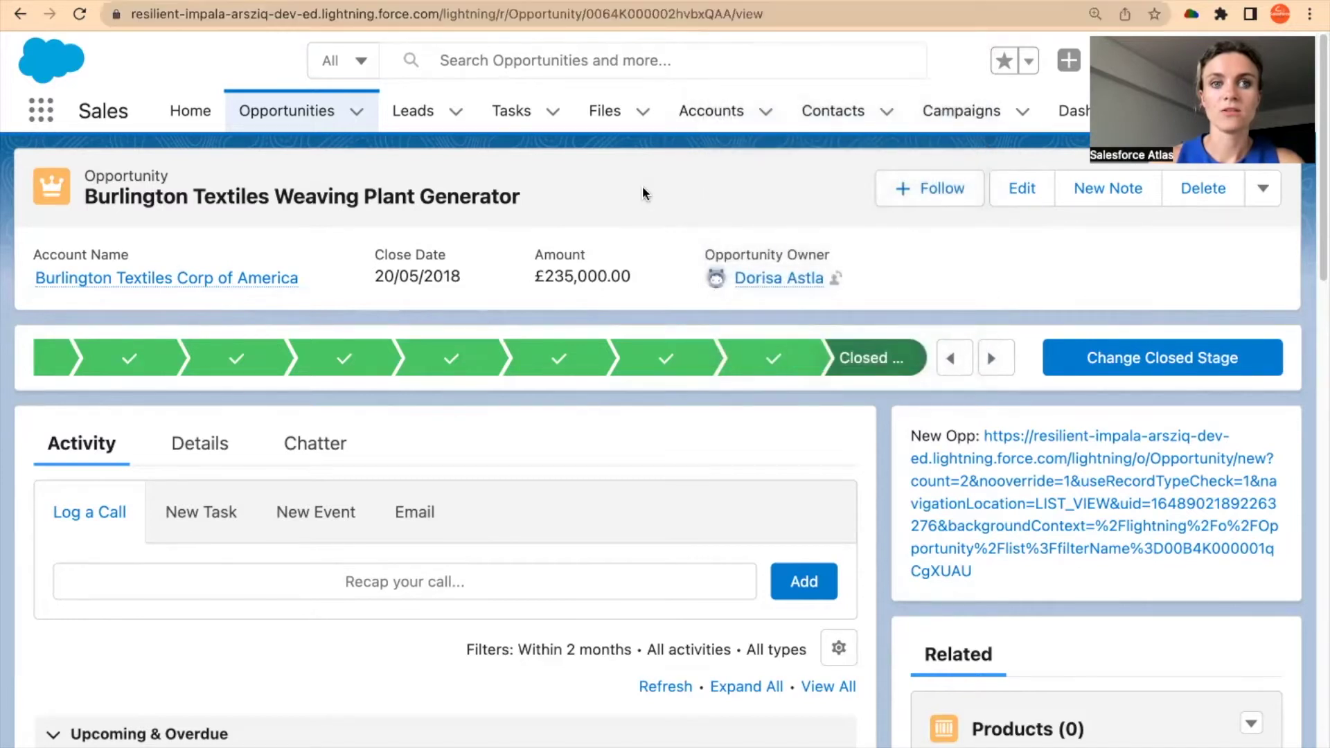
{"action": "left_click", "coordinate": [670, 13]}
{"action": "double_click", "coordinate": [671, 13]}
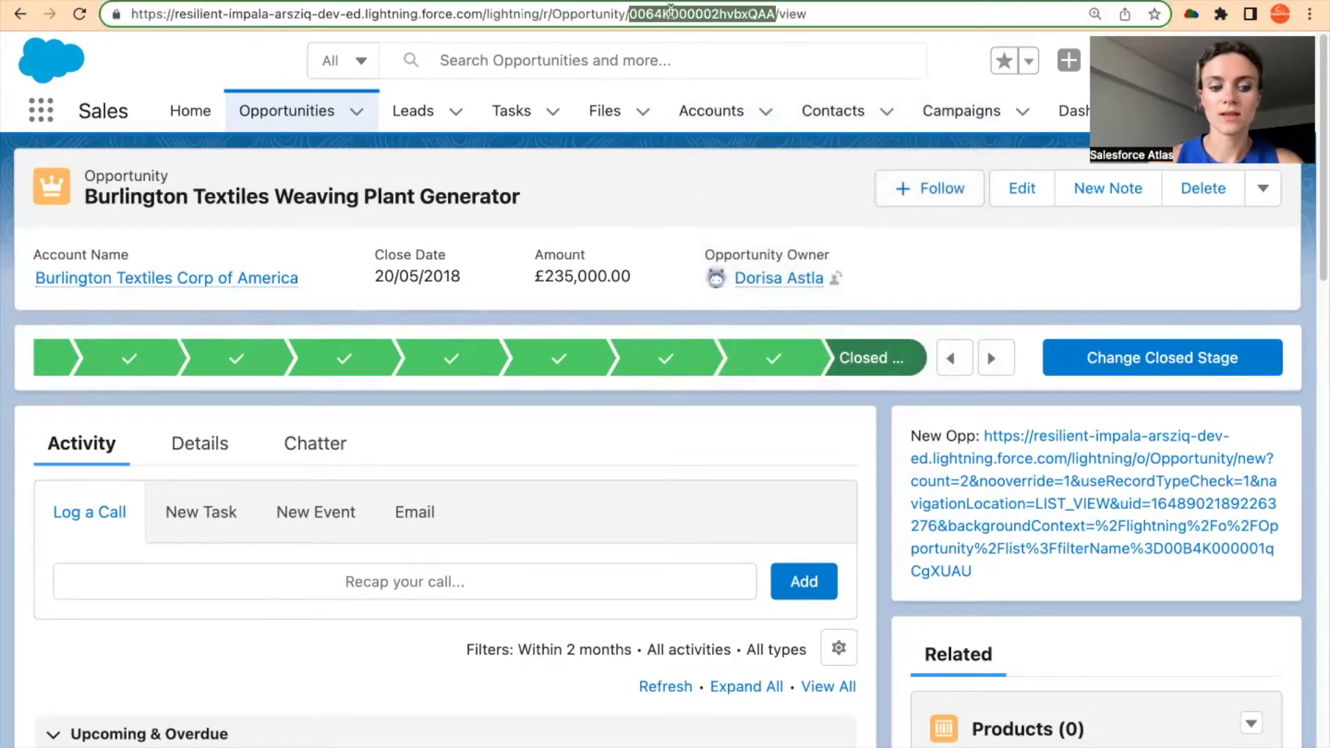
Step: Go to Setup, open the System Administrator profile and highlight its ID in the URL
{"action": "left_click", "coordinate": [701, 195]}
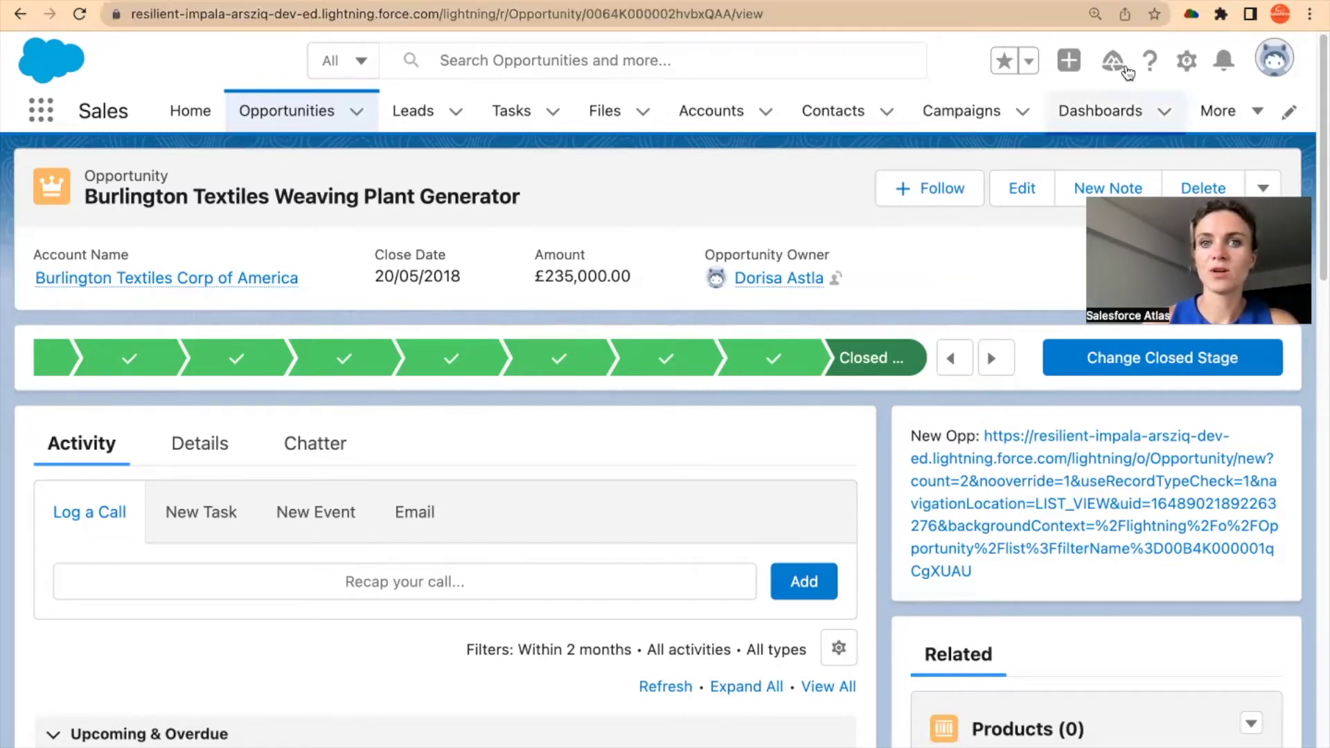
{"action": "left_click", "coordinate": [1186, 61]}
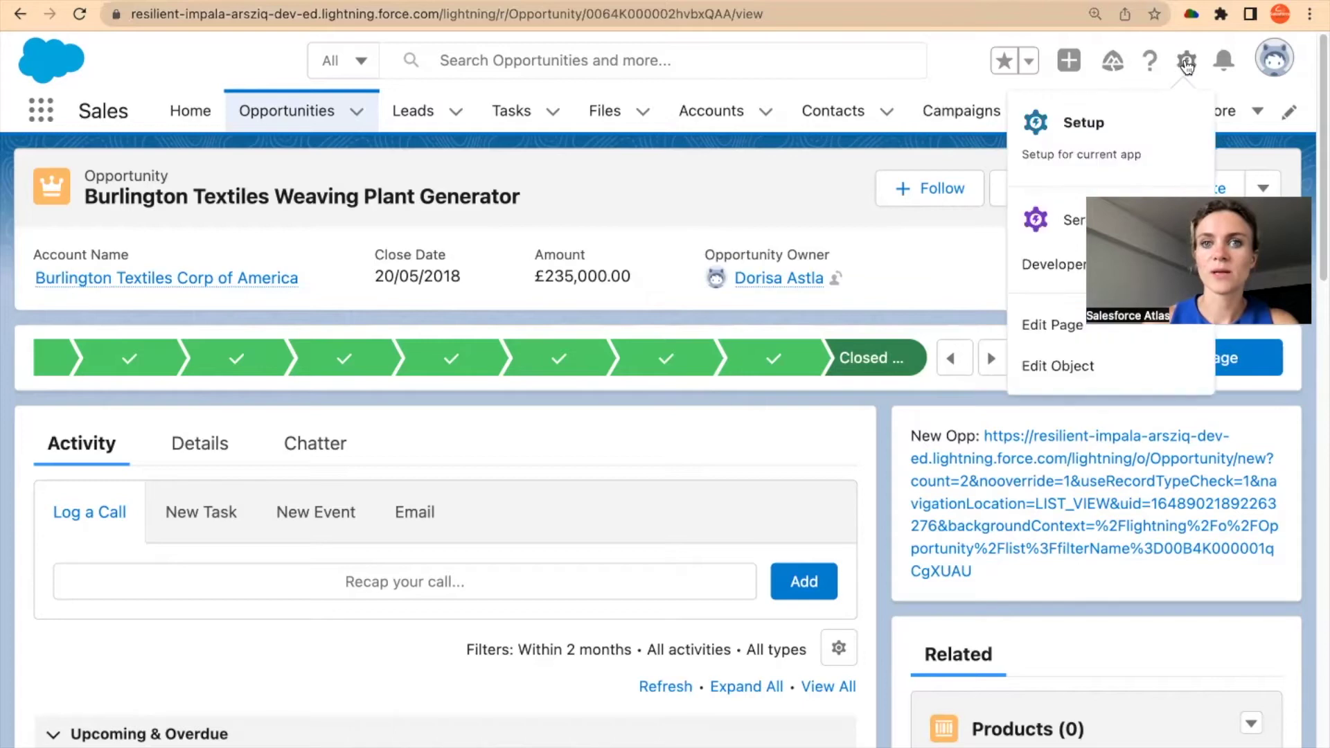
{"action": "left_click", "coordinate": [1095, 135]}
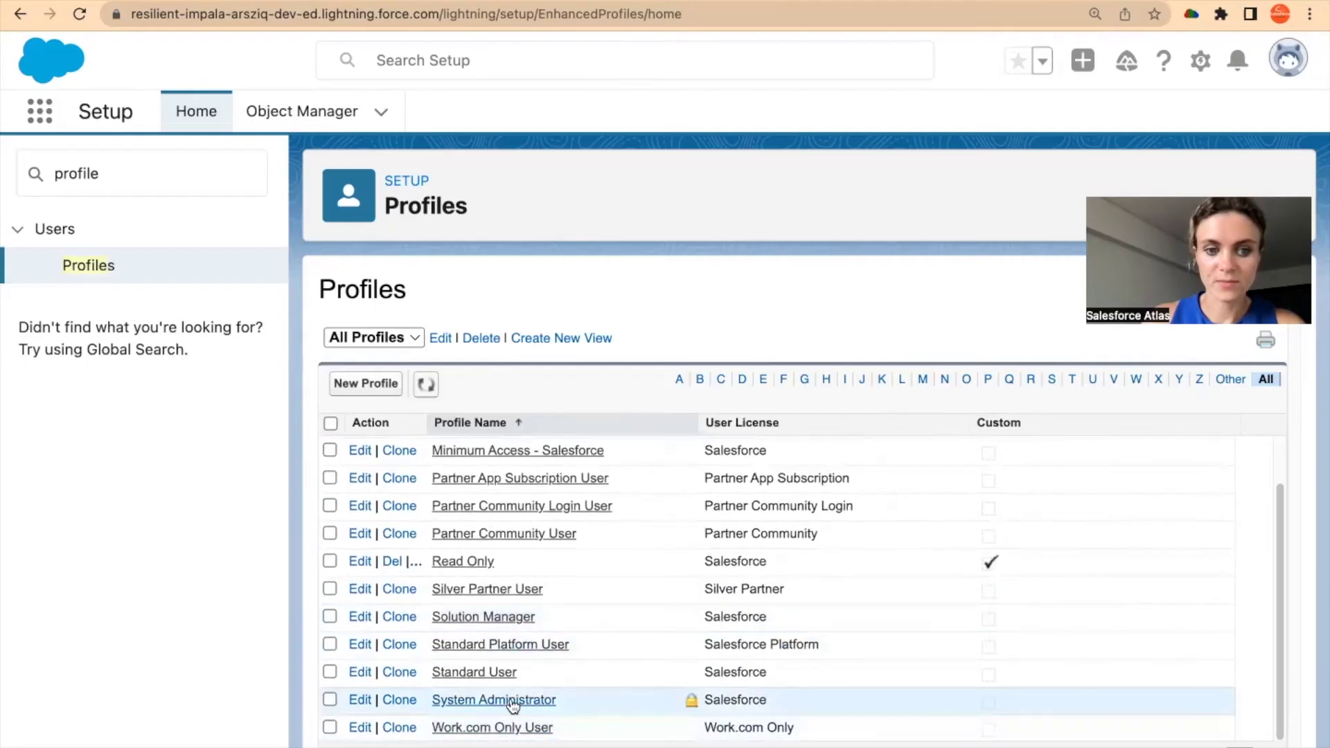
{"action": "left_click", "coordinate": [492, 701]}
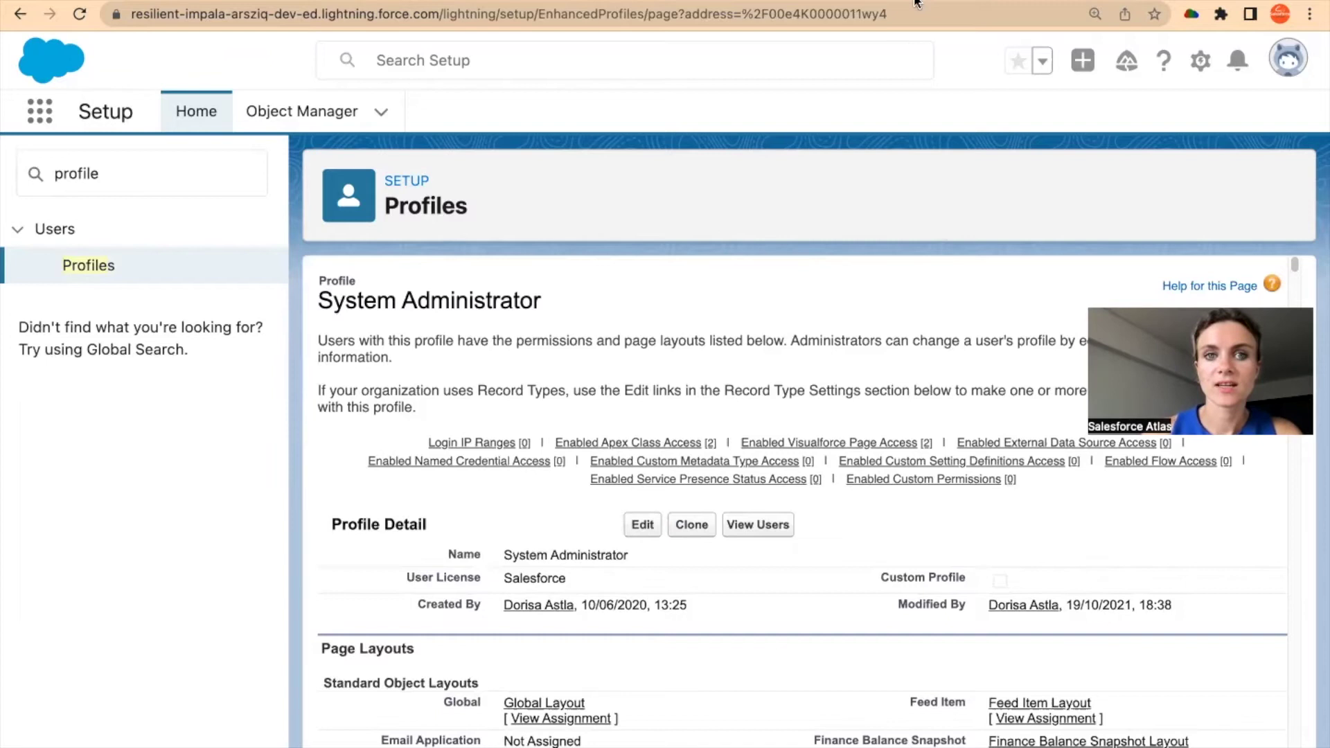
{"action": "left_click_drag", "start_coordinate": [932, 14], "coordinate": [797, 14]}
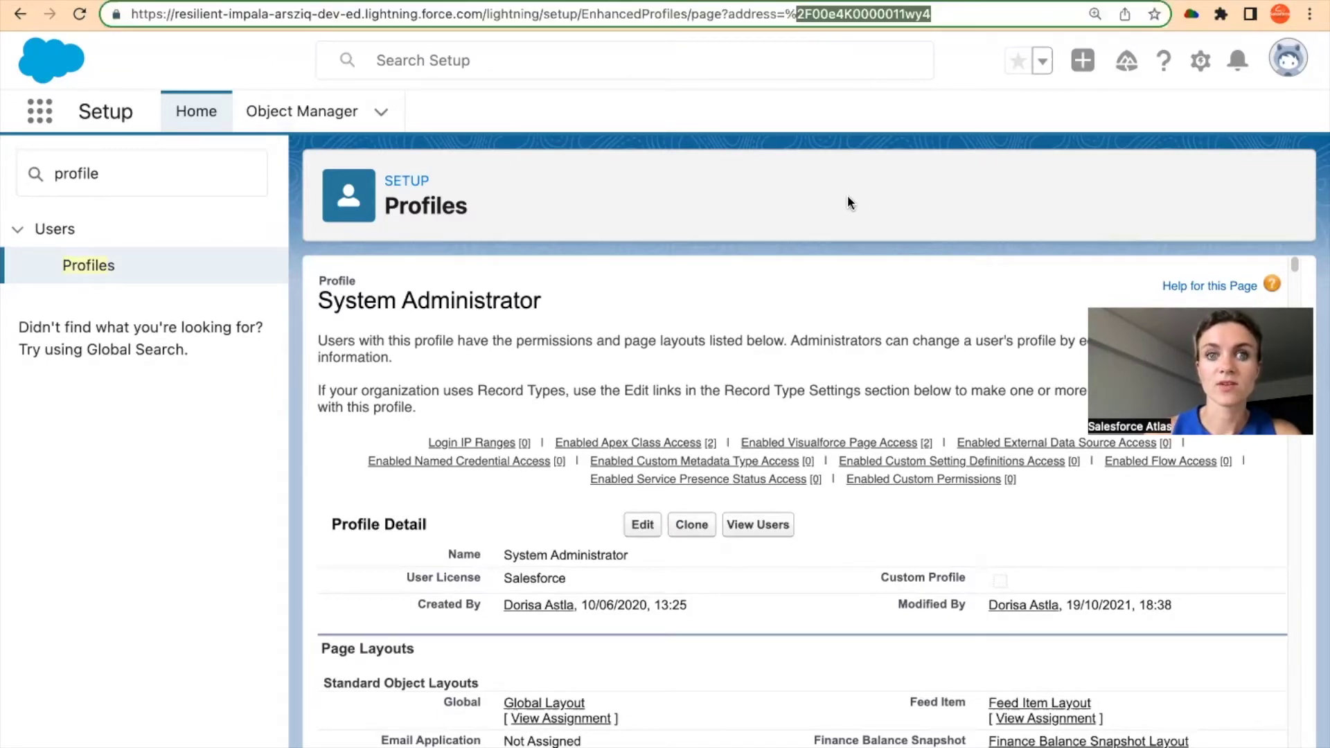
{"action": "left_click", "coordinate": [781, 223]}
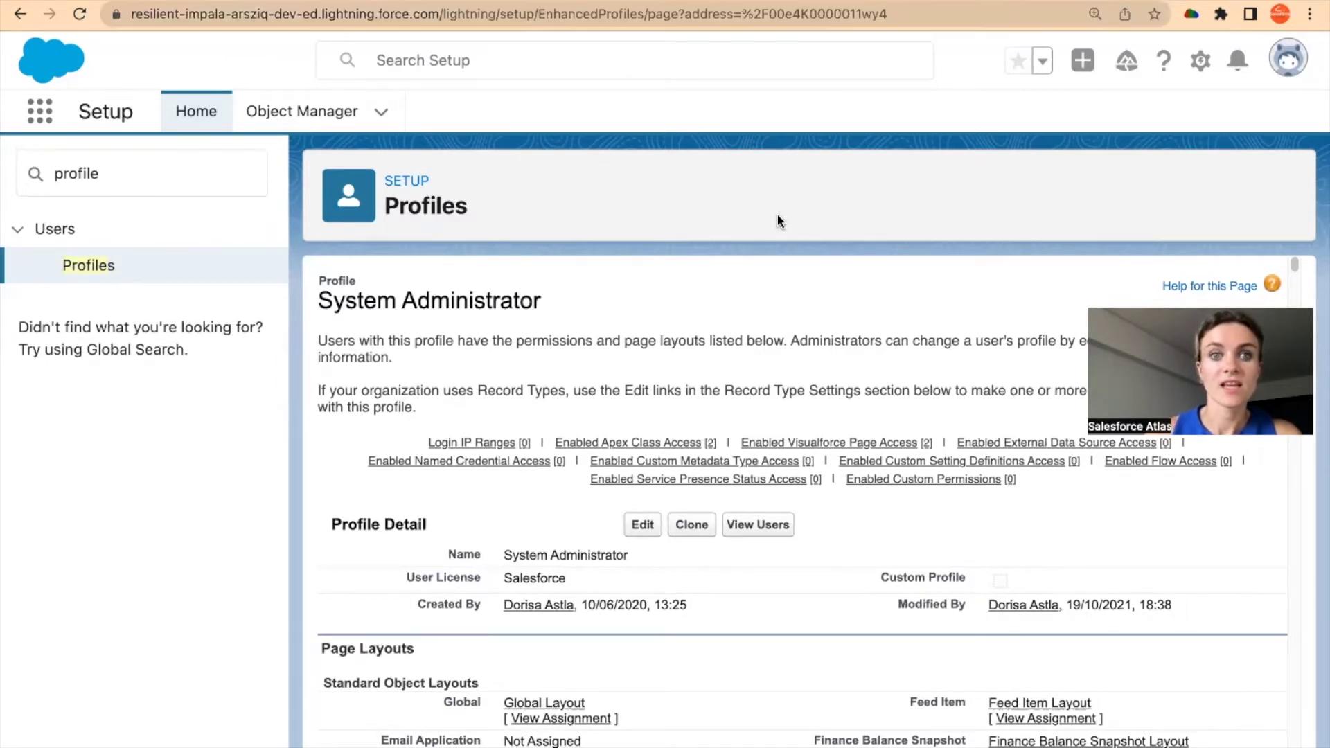
Step: View the Account object's record types in Object Manager
{"action": "left_click", "coordinate": [301, 111]}
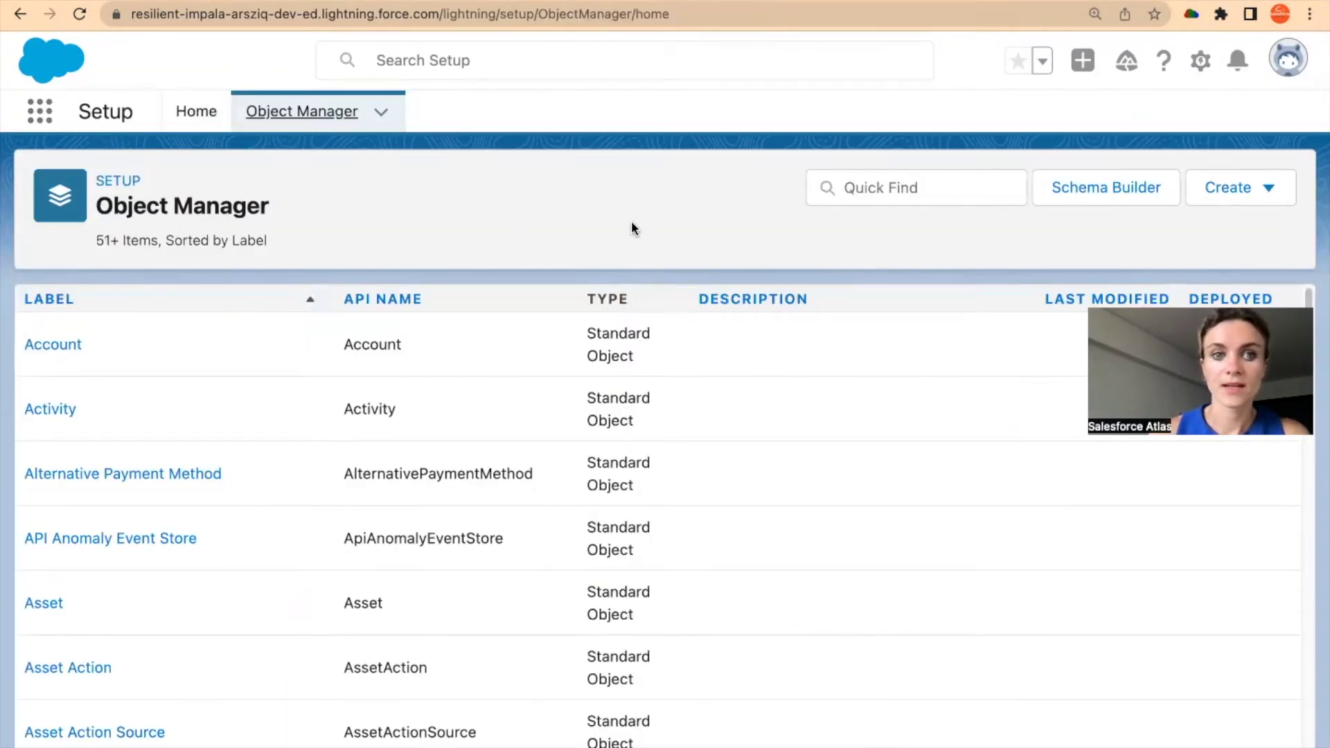
{"action": "left_click", "coordinate": [56, 348]}
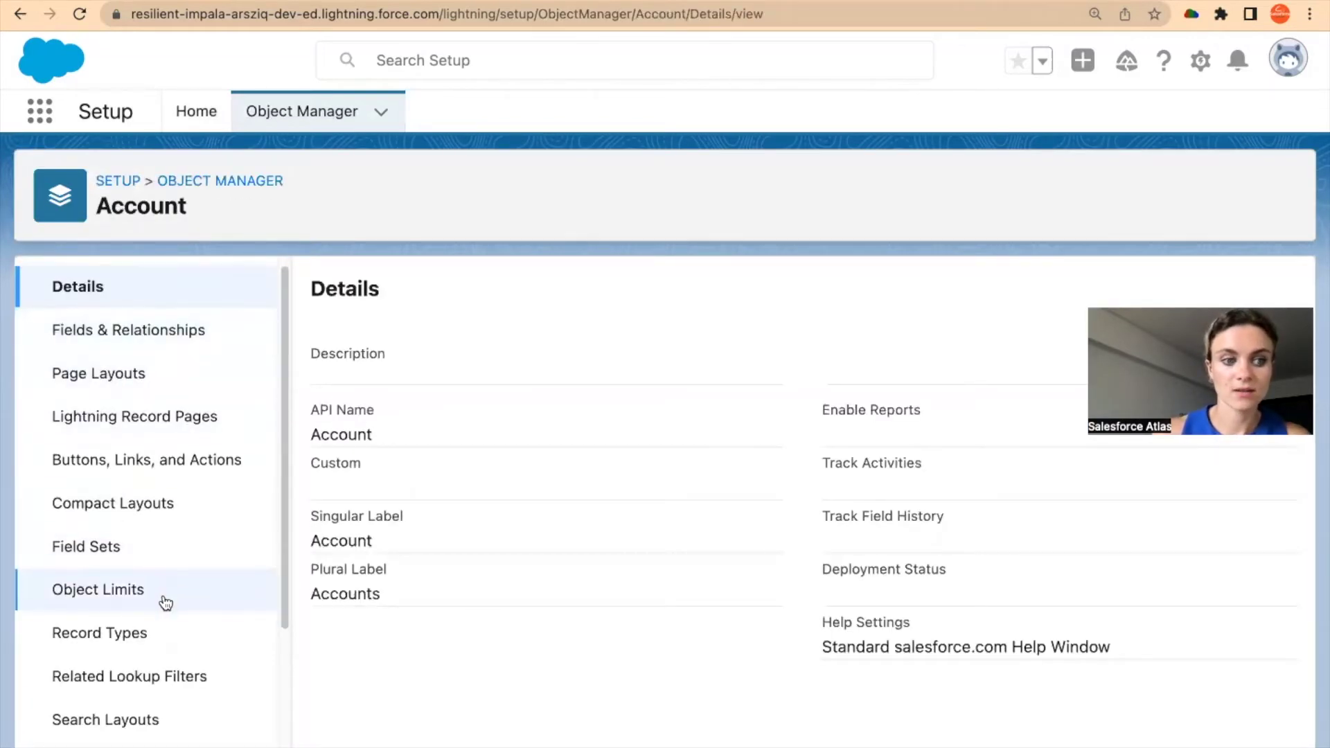
{"action": "scroll", "coordinate": [139, 589], "scroll_direction": "down", "scroll_amount": 1}
{"action": "left_click", "coordinate": [99, 597]}
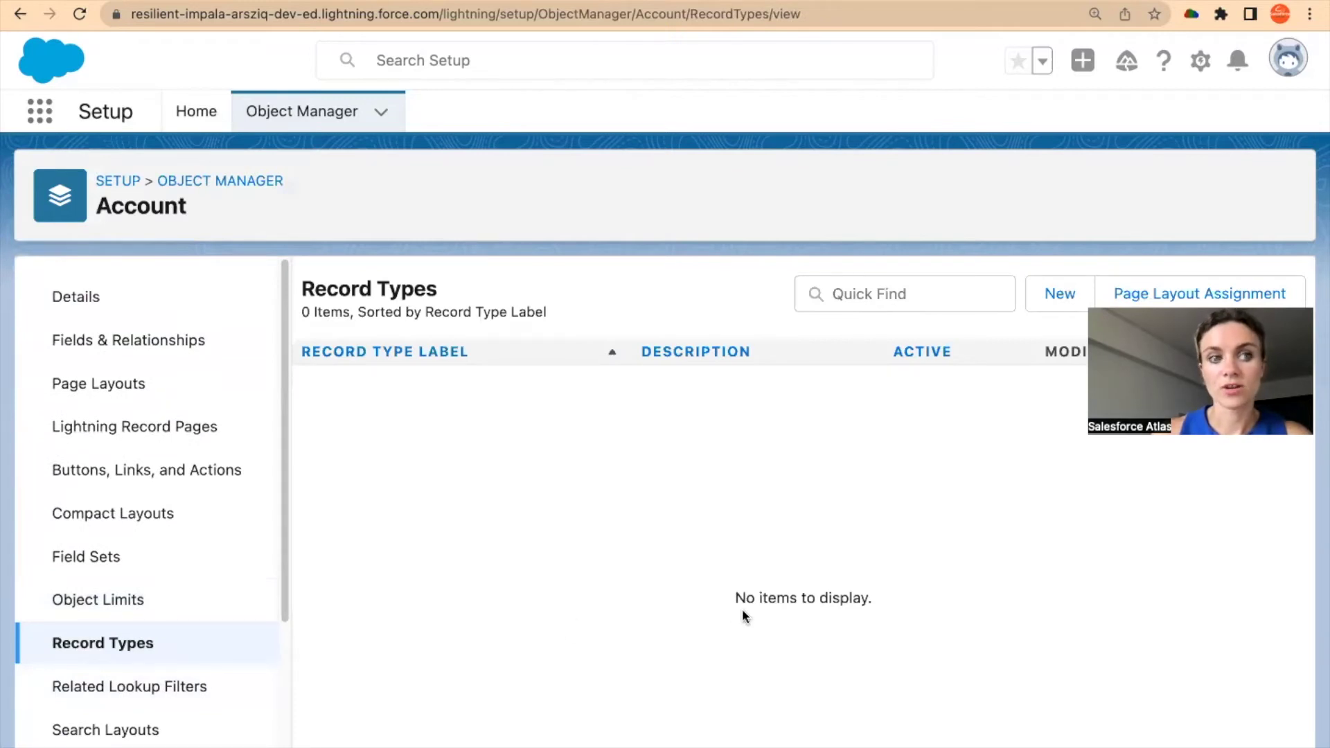
{"action": "left_click", "coordinate": [287, 112]}
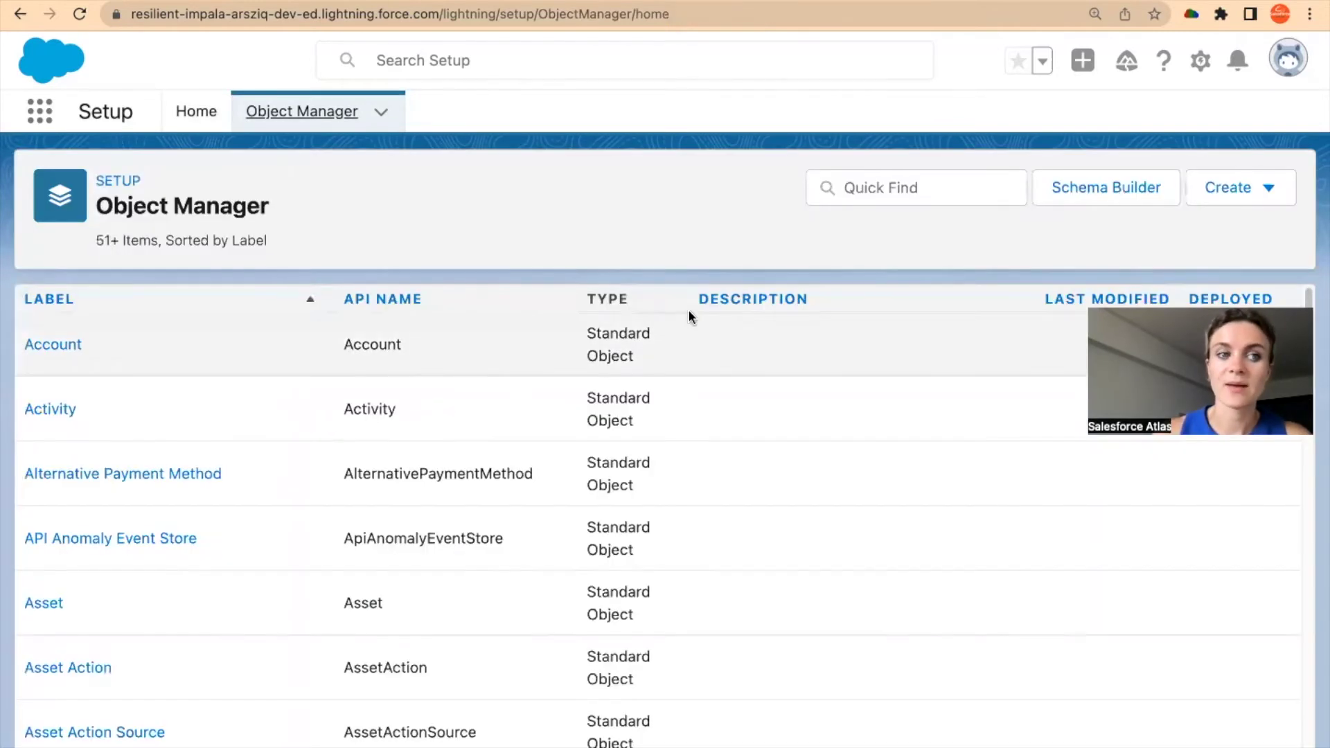
Step: Filter objects for 'case' and open the Case object's Inquiry record type
{"action": "left_click", "coordinate": [900, 185]}
{"action": "type", "text": "case"}
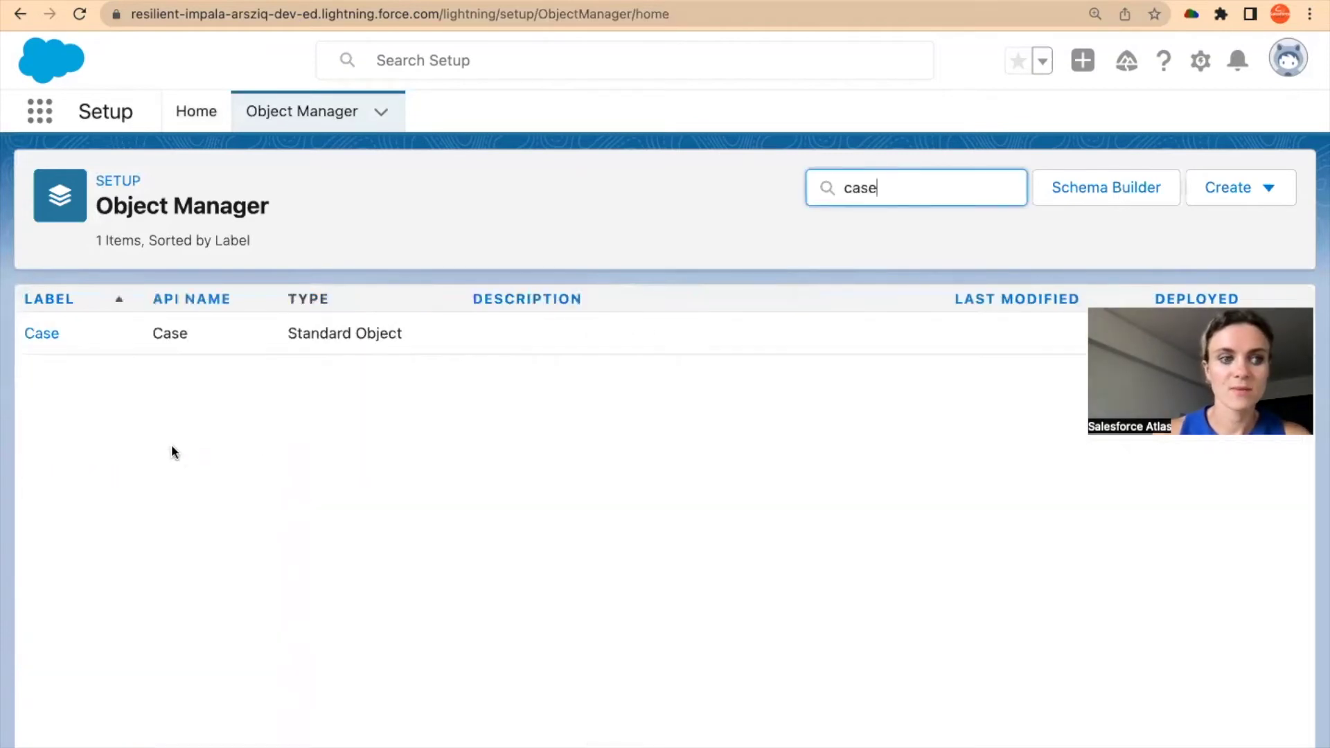
{"action": "left_click", "coordinate": [29, 338]}
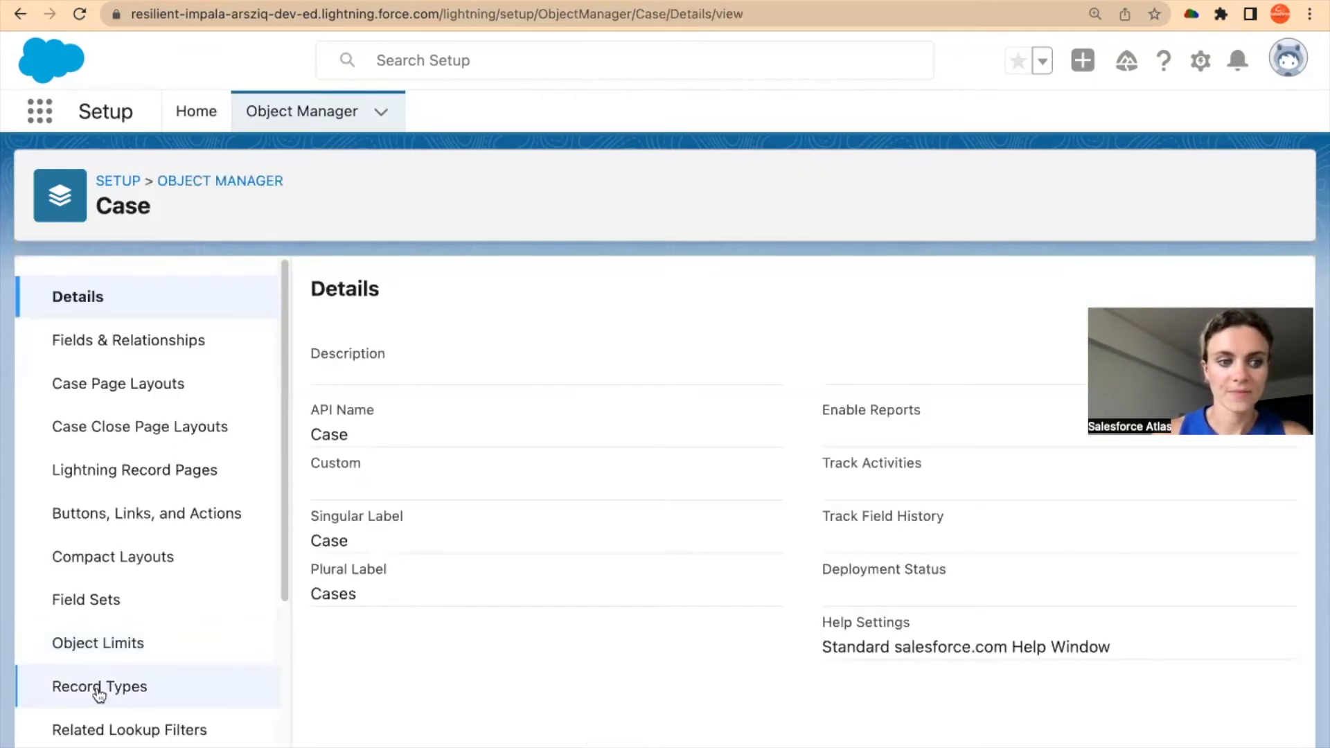
{"action": "left_click", "coordinate": [97, 690]}
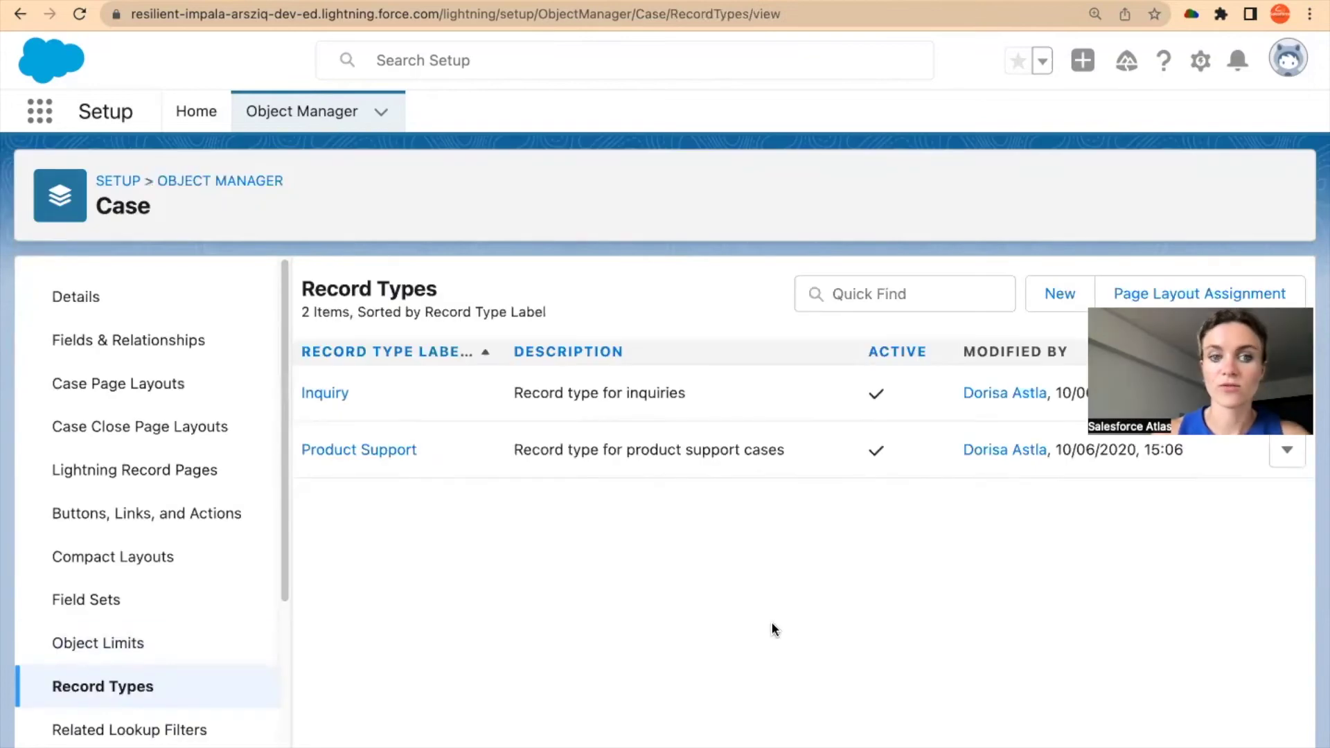
{"action": "left_click", "coordinate": [321, 395]}
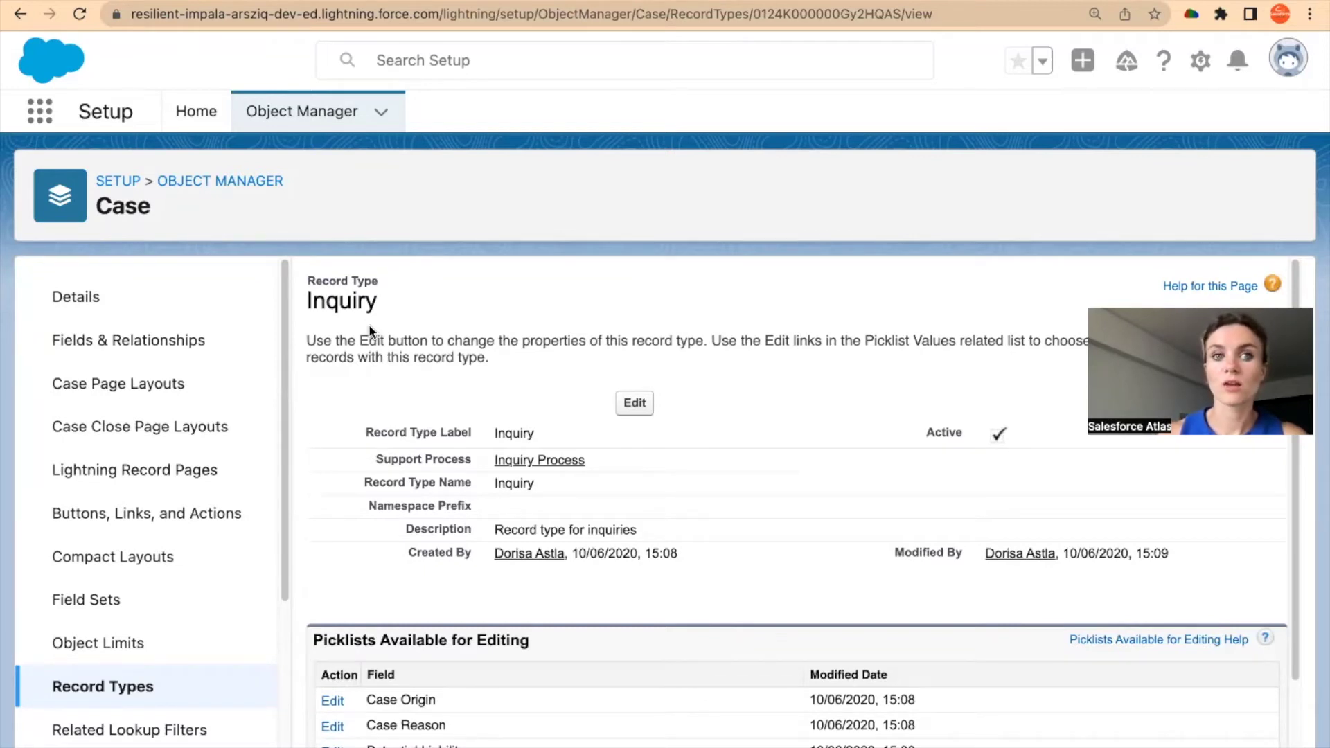
Step: Select the Inquiry record type ID in the address bar for copying
{"action": "double_click", "coordinate": [844, 14]}
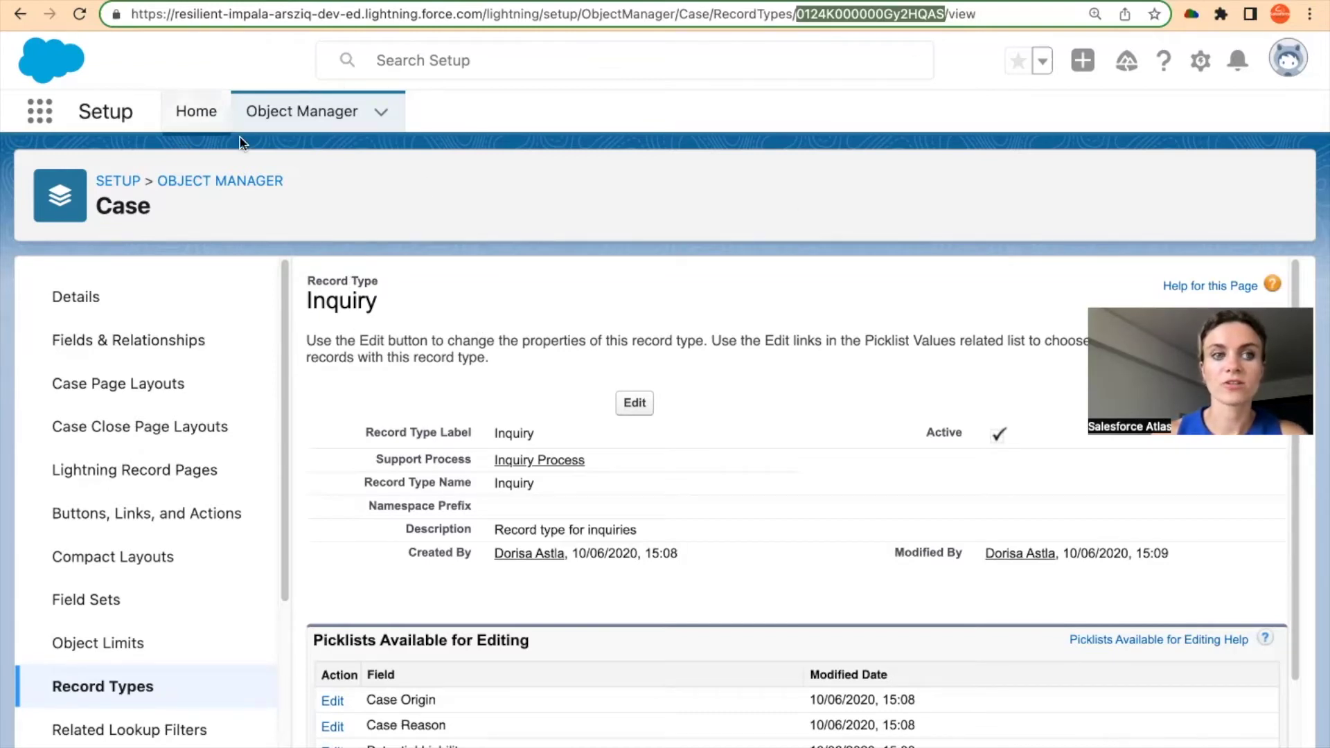
{"action": "left_click", "coordinate": [192, 181]}
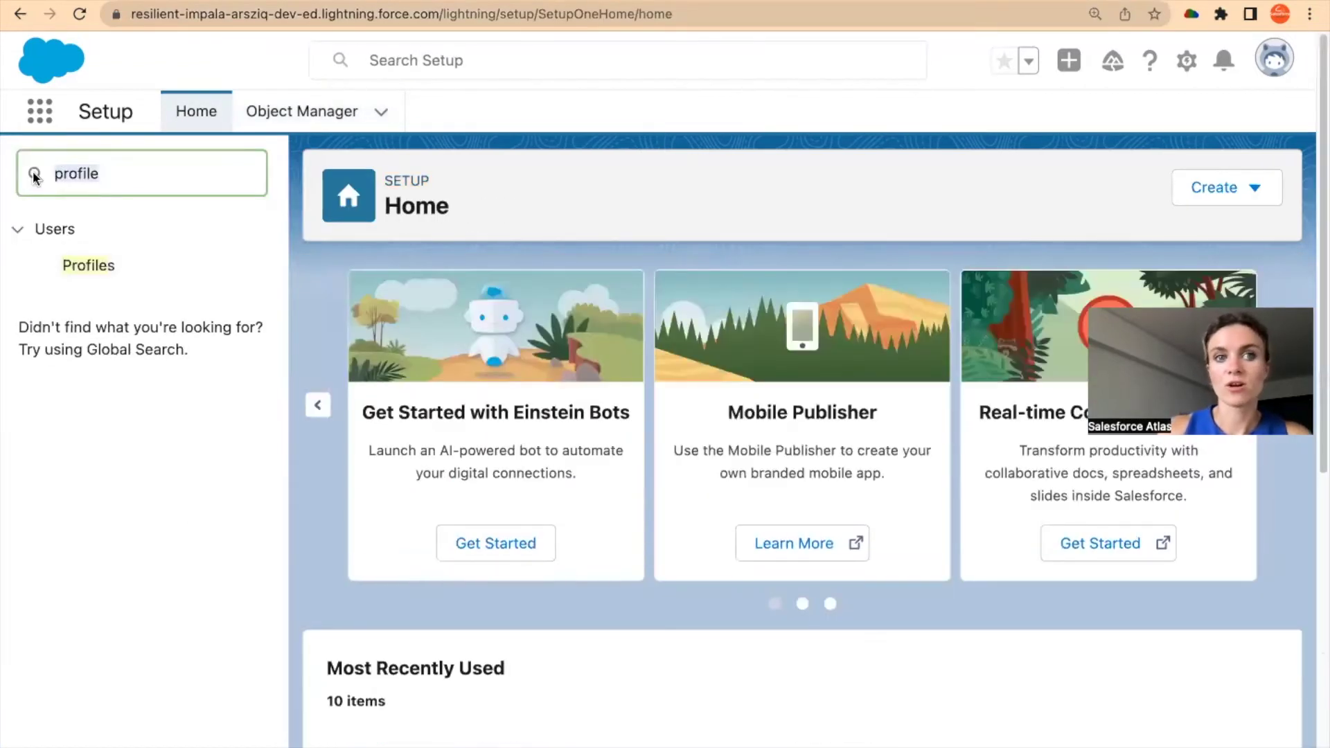
Step: Search Setup for 'flow' and open the Flows page
{"action": "key", "text": "BackSpace"}
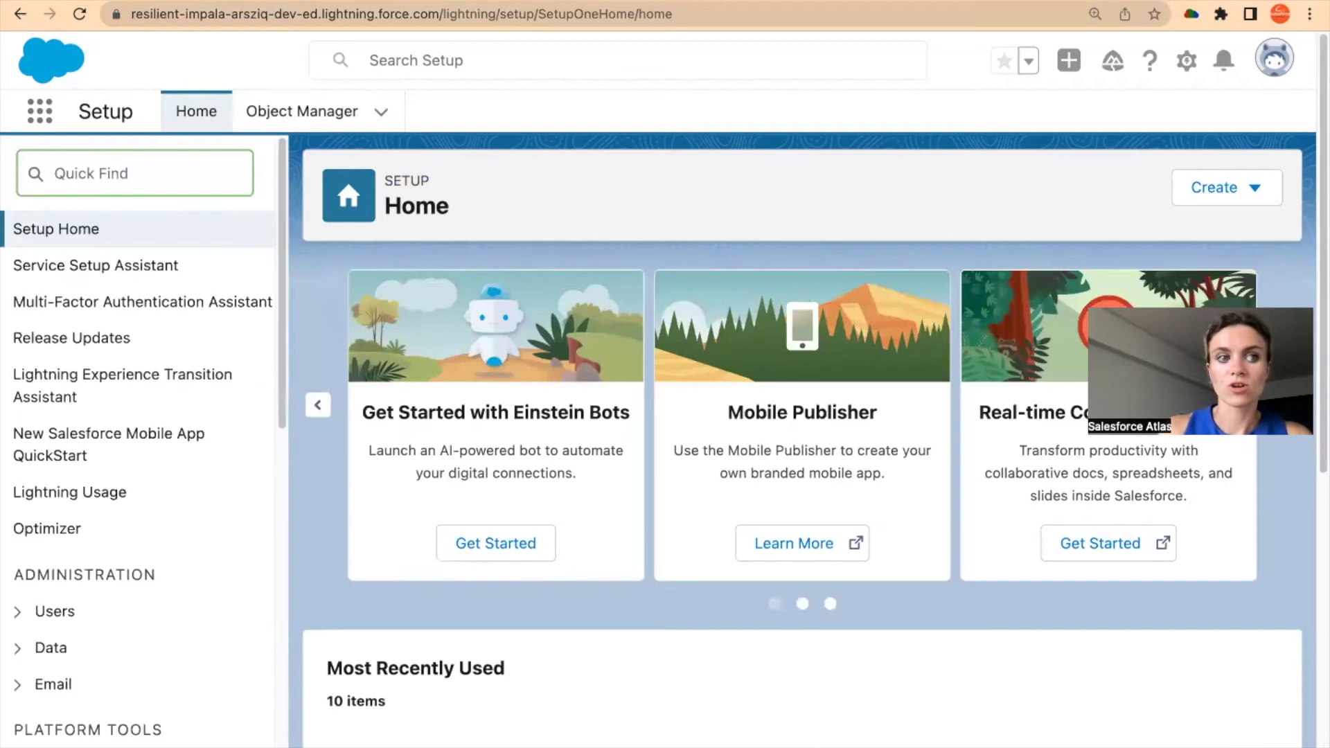
{"action": "type", "text": "flow"}
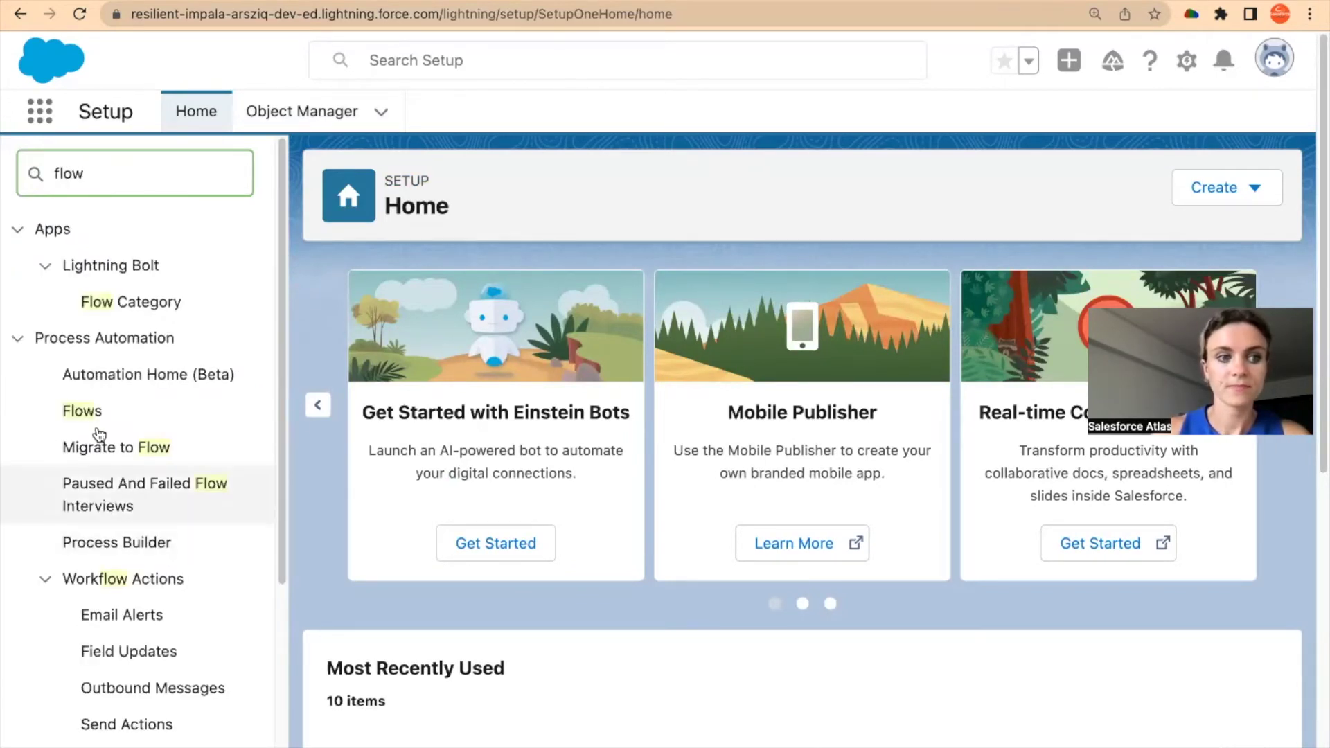
{"action": "left_click", "coordinate": [82, 411]}
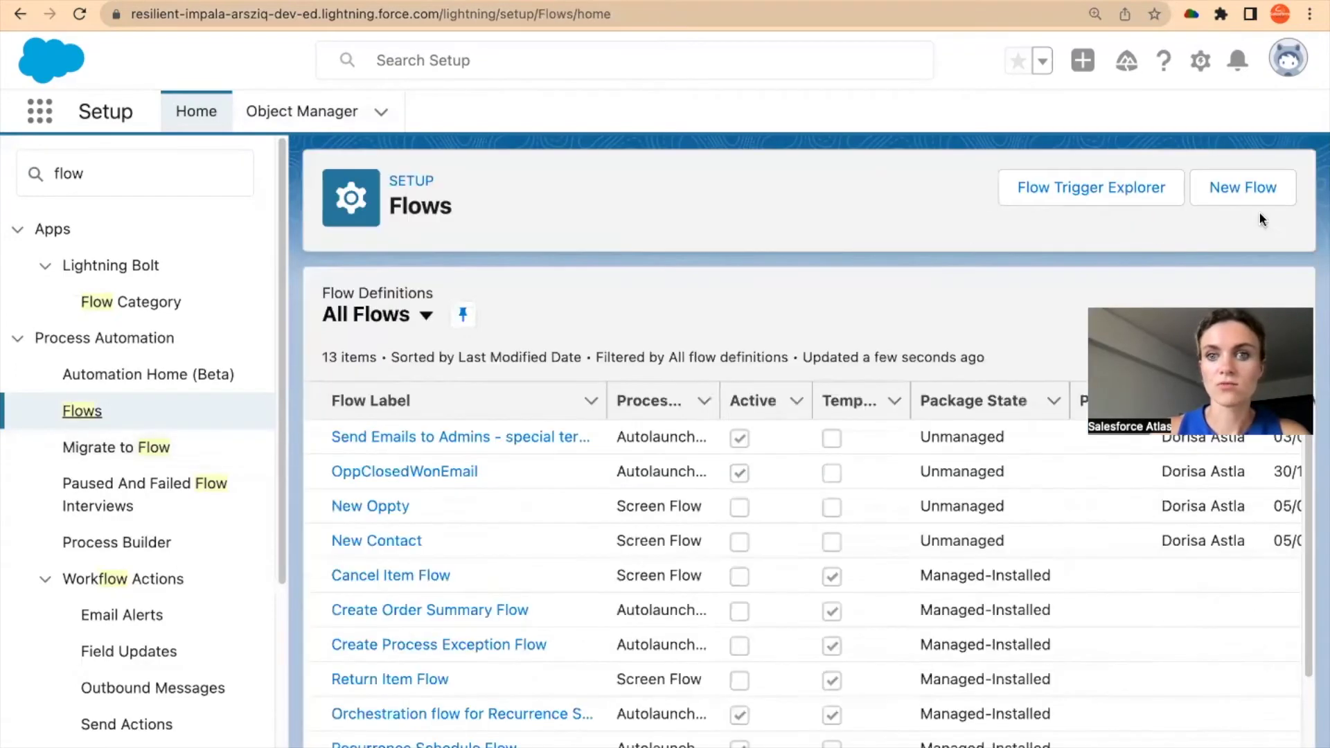
Step: Create a record-triggered flow on the Case object with a free-form canvas
{"action": "left_click", "coordinate": [1254, 184]}
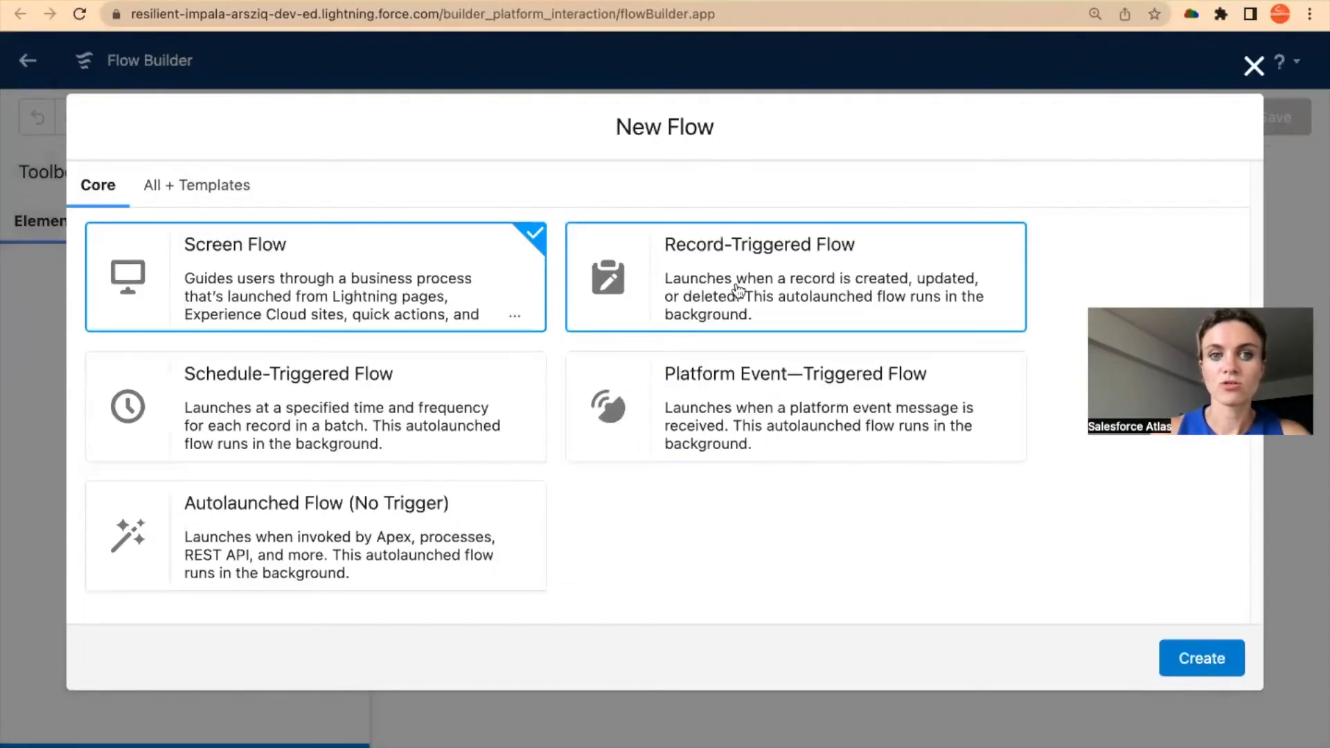
{"action": "left_click", "coordinate": [739, 291]}
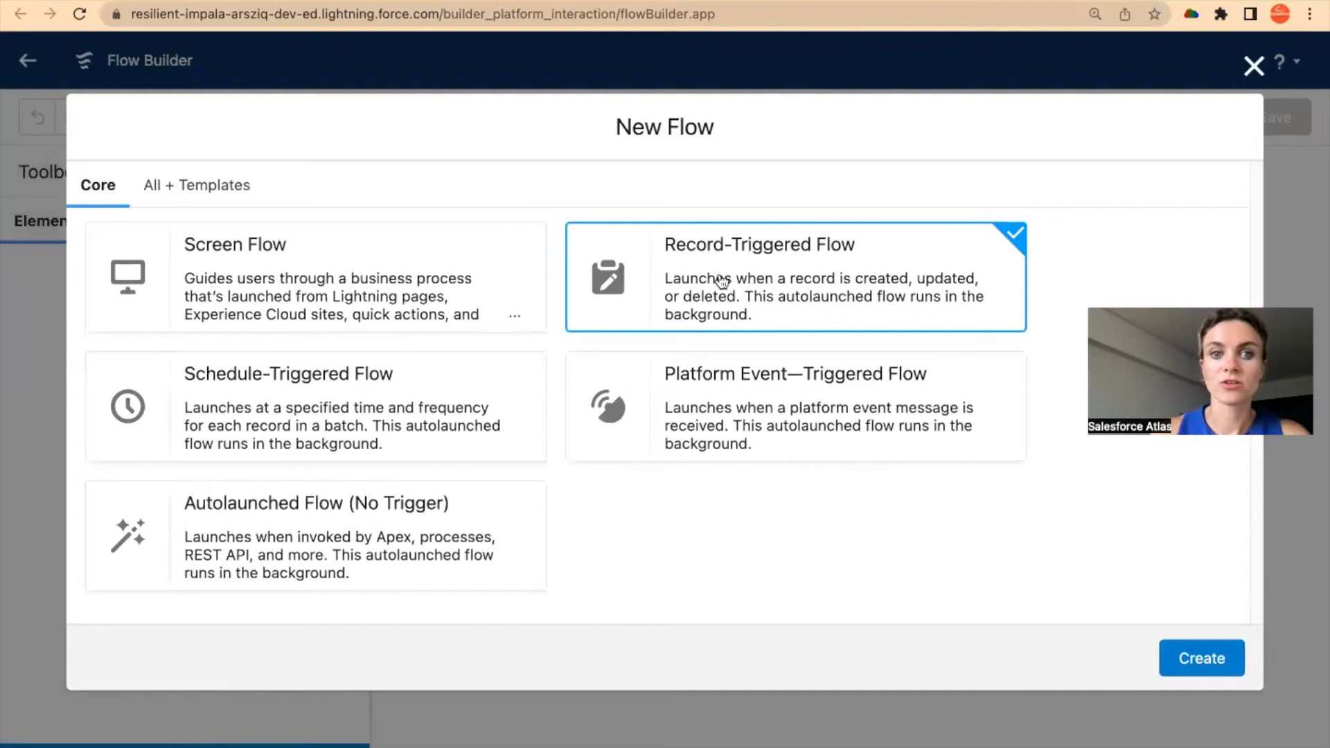
{"action": "left_click", "coordinate": [1204, 659]}
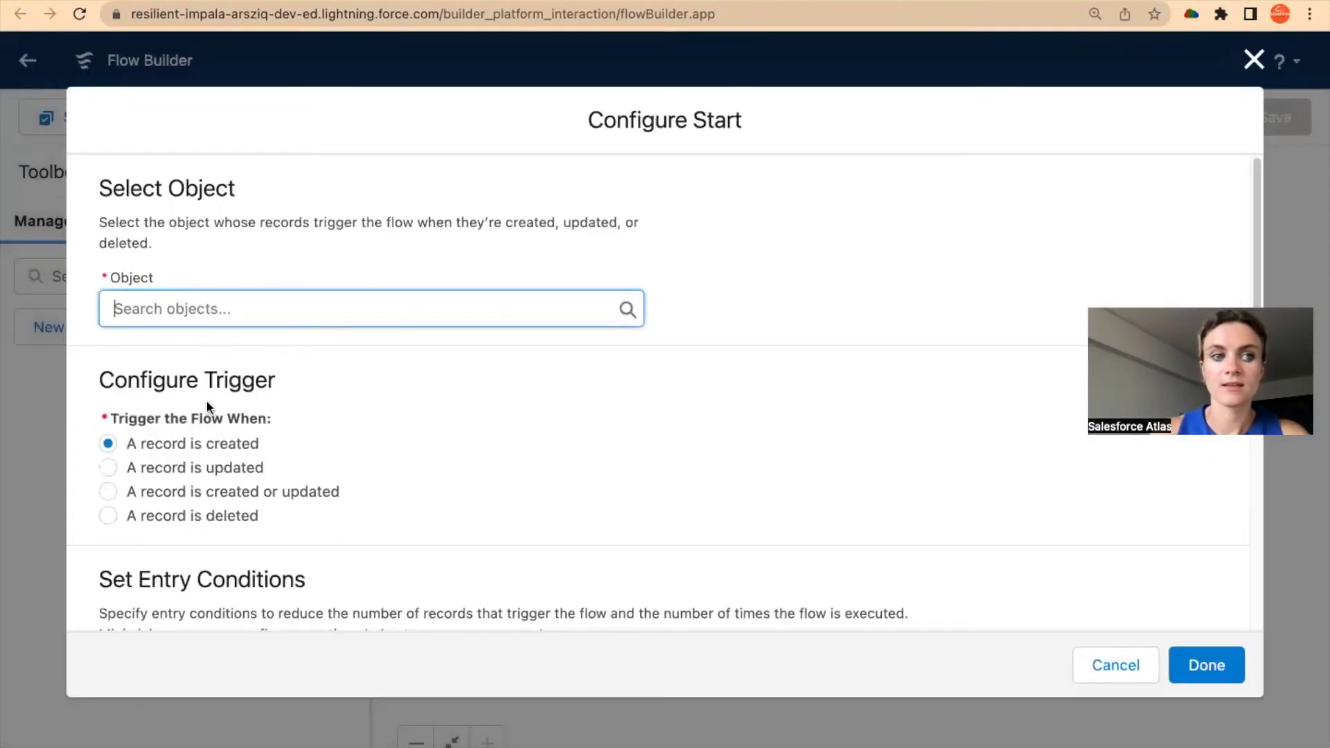
{"action": "type", "text": "case"}
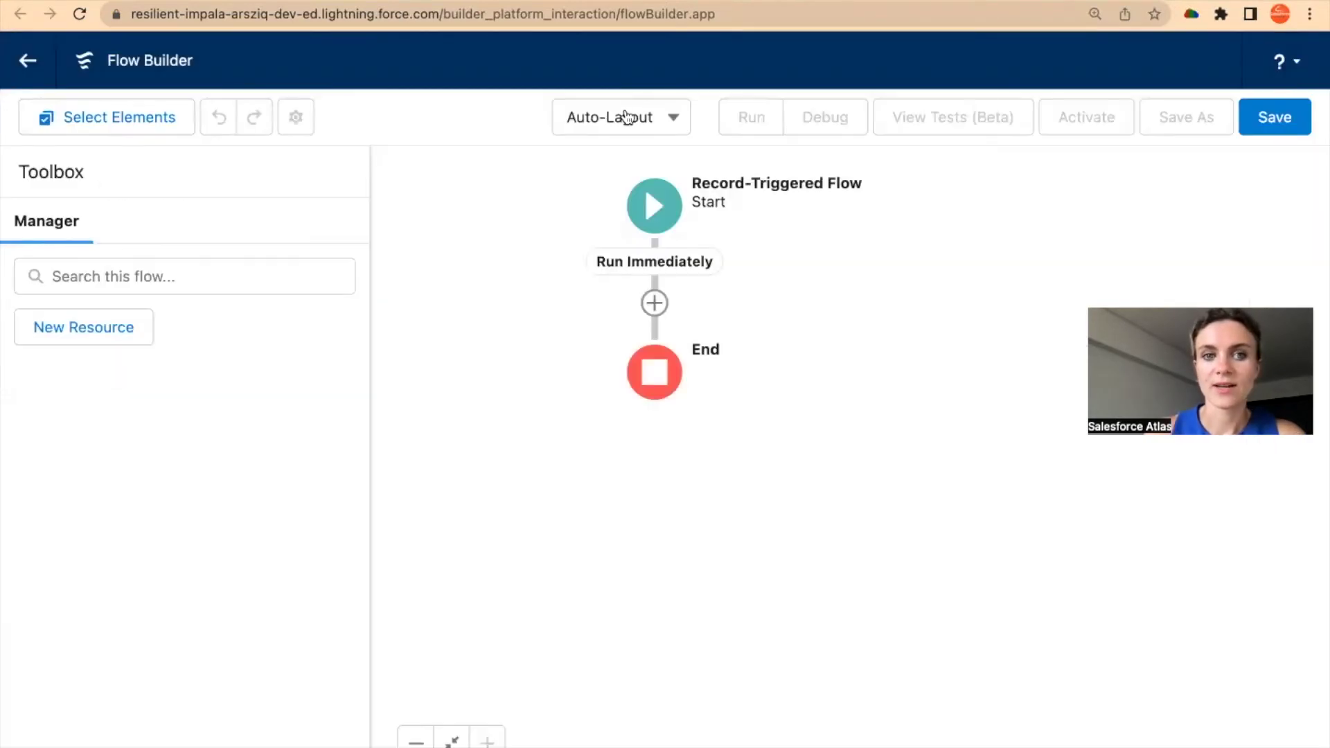
{"action": "left_click", "coordinate": [628, 119]}
{"action": "left_click", "coordinate": [633, 207]}
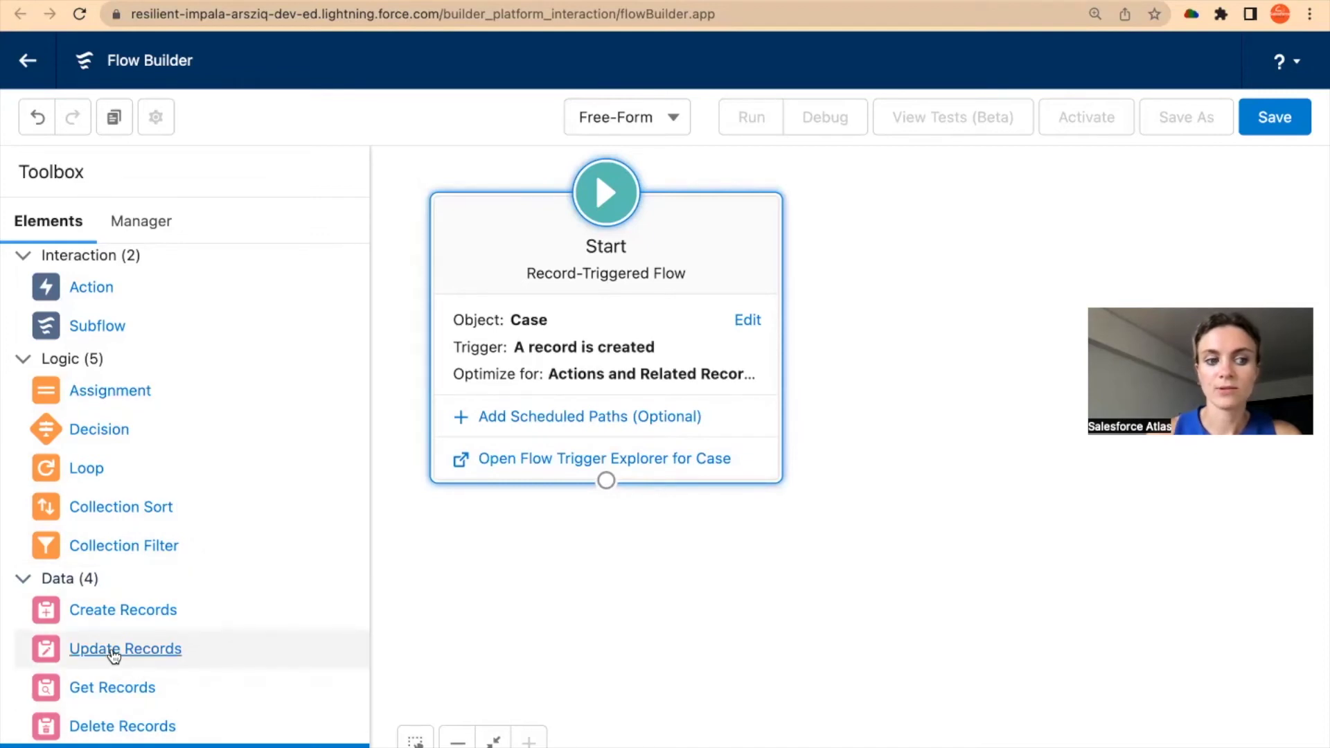
Step: Add an Update Records element labelled 'test' requiring All Conditions Are Met (AND)
{"action": "left_click_drag", "start_coordinate": [115, 656], "coordinate": [834, 589]}
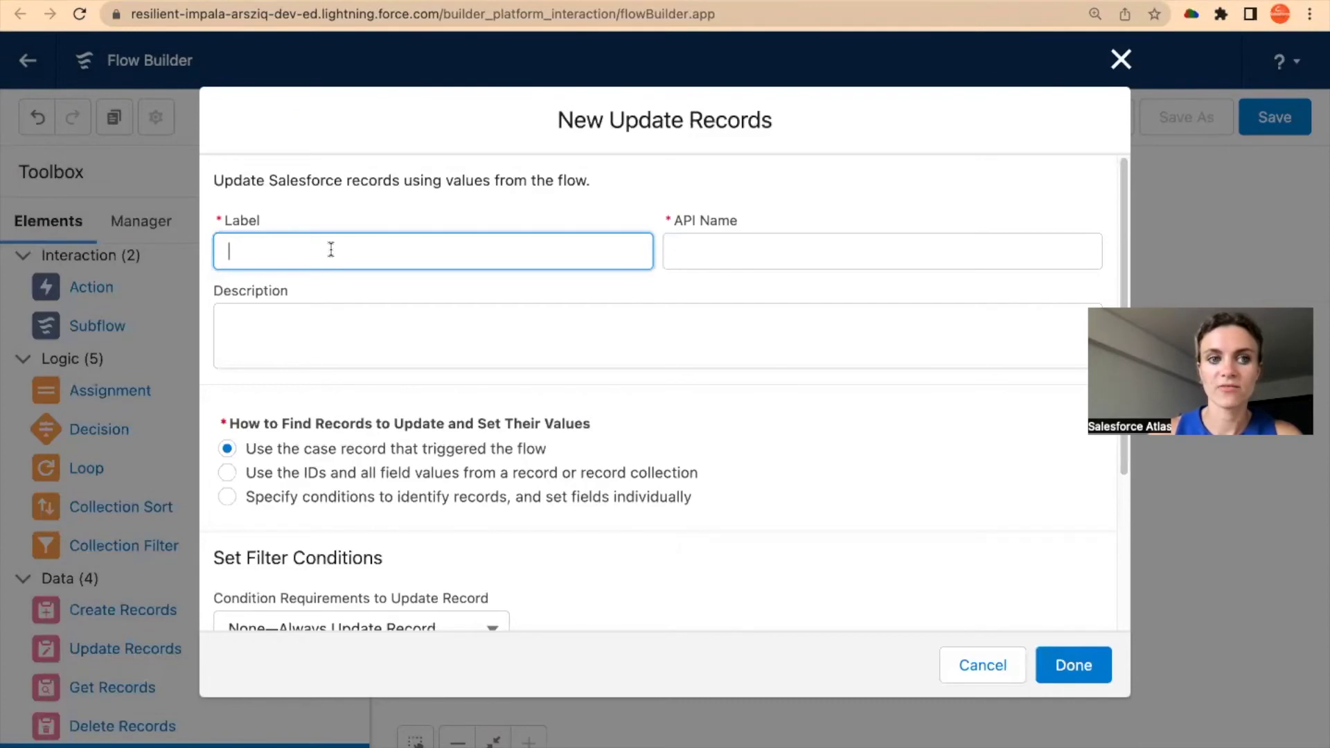
{"action": "type", "text": "test"}
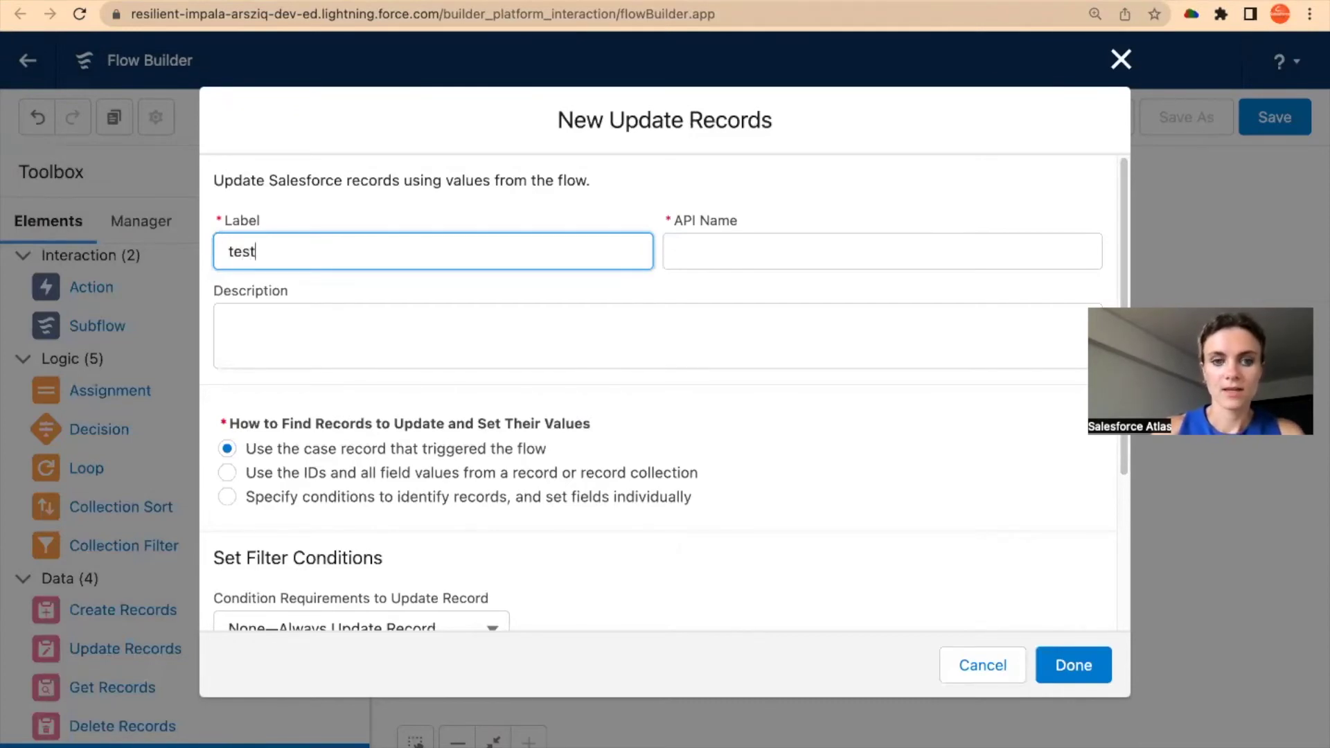
{"action": "key", "text": "Tab"}
{"action": "left_click", "coordinate": [812, 440]}
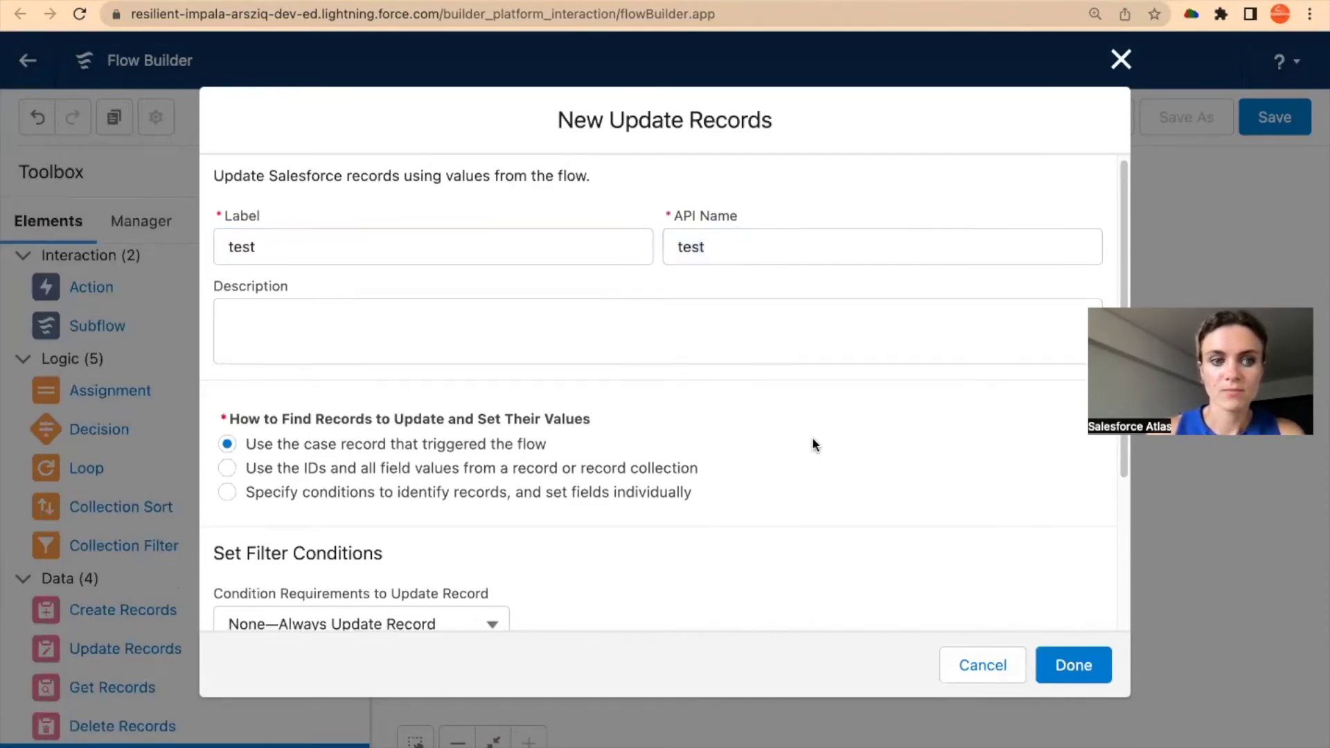
{"action": "scroll", "coordinate": [812, 437], "scroll_direction": "down", "scroll_amount": 2}
{"action": "left_click", "coordinate": [416, 538]}
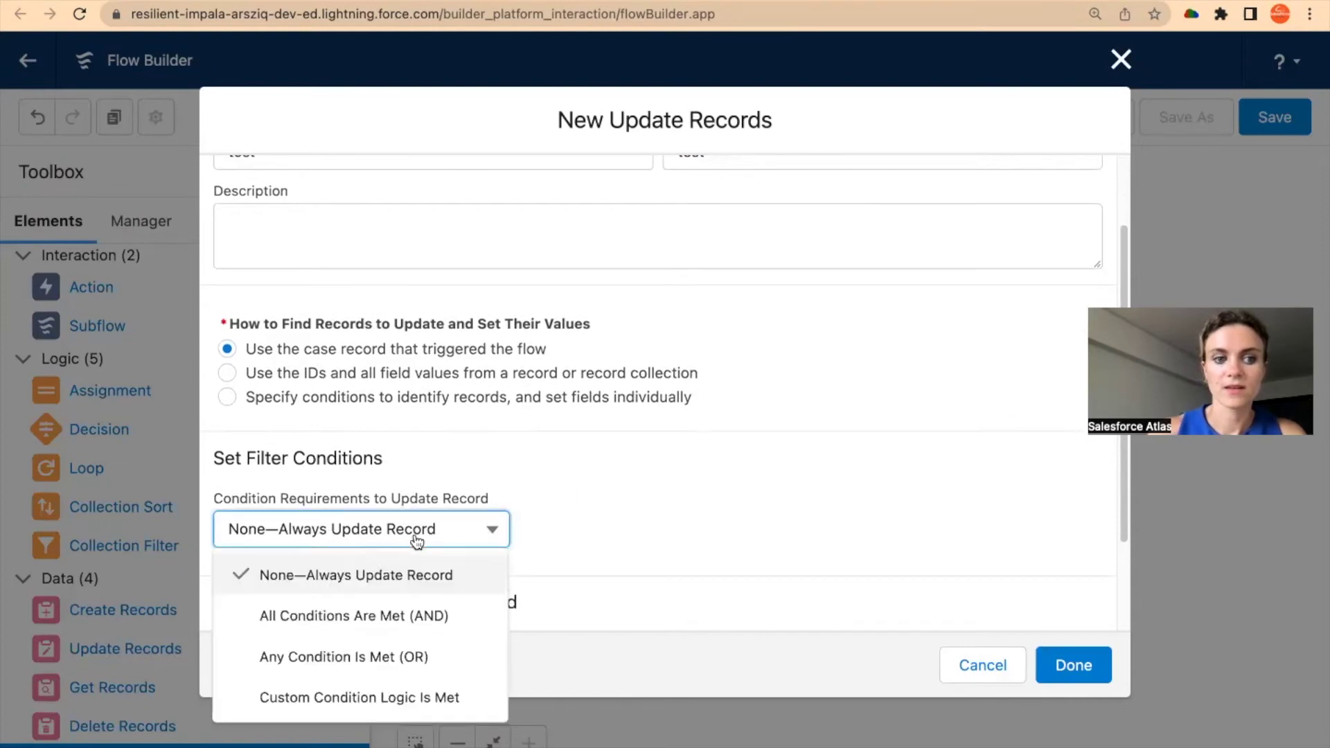
{"action": "left_click", "coordinate": [362, 615]}
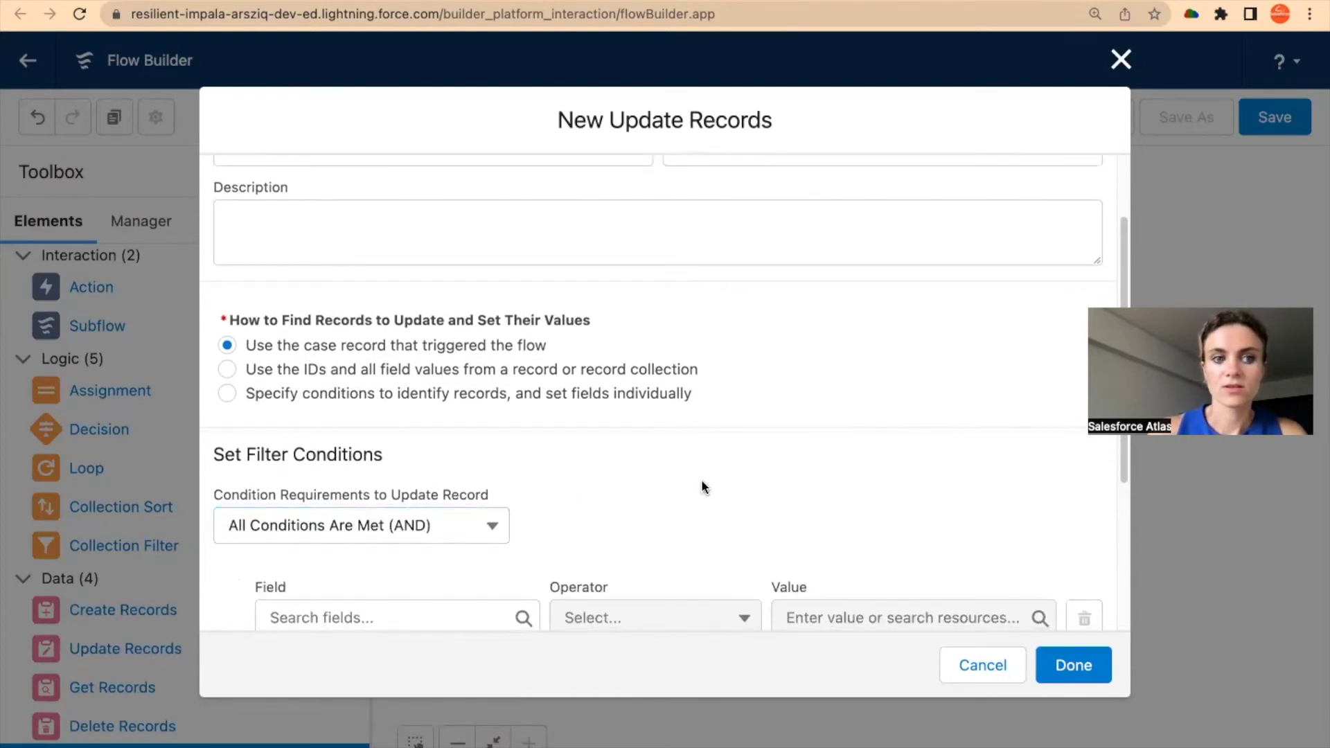
Step: Set the first filter condition's field to RecordTypeId, replacing the Case Type field
{"action": "scroll", "coordinate": [699, 478], "scroll_direction": "down", "scroll_amount": 5}
{"action": "left_click", "coordinate": [402, 366]}
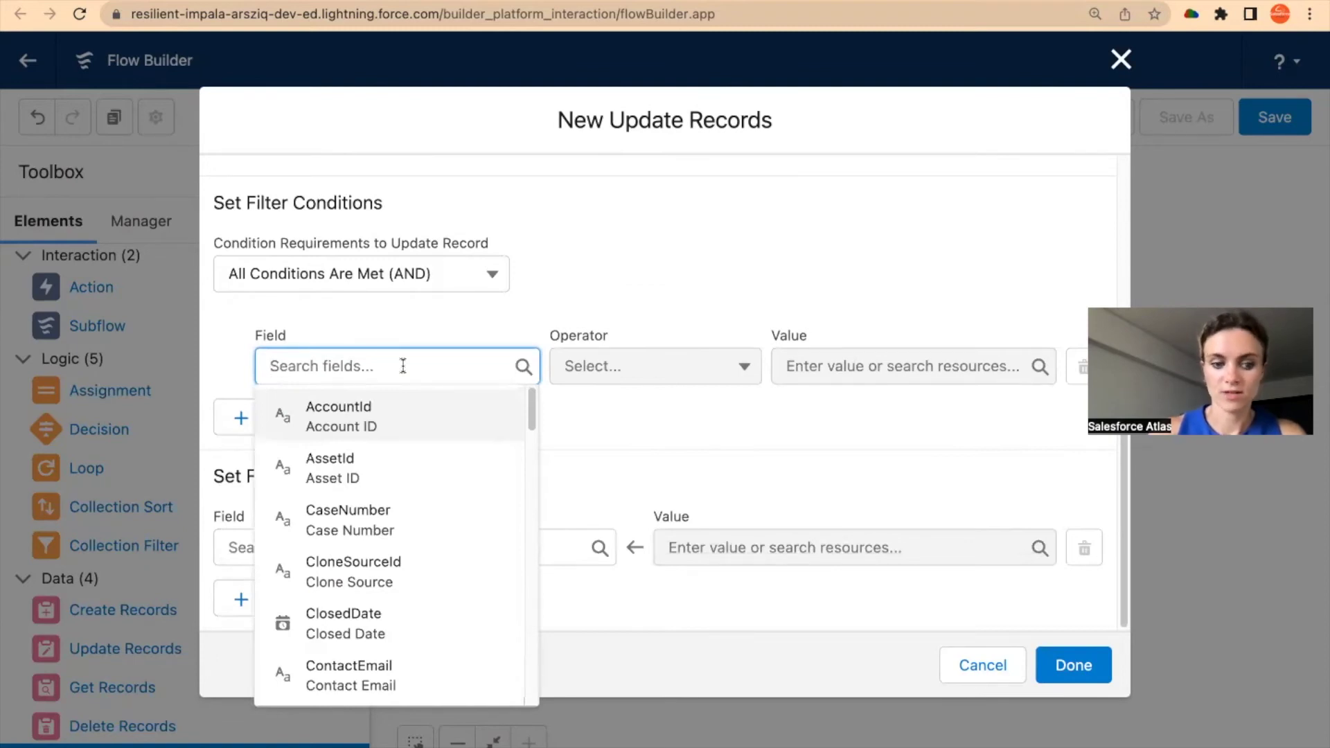
{"action": "type", "text": "case"}
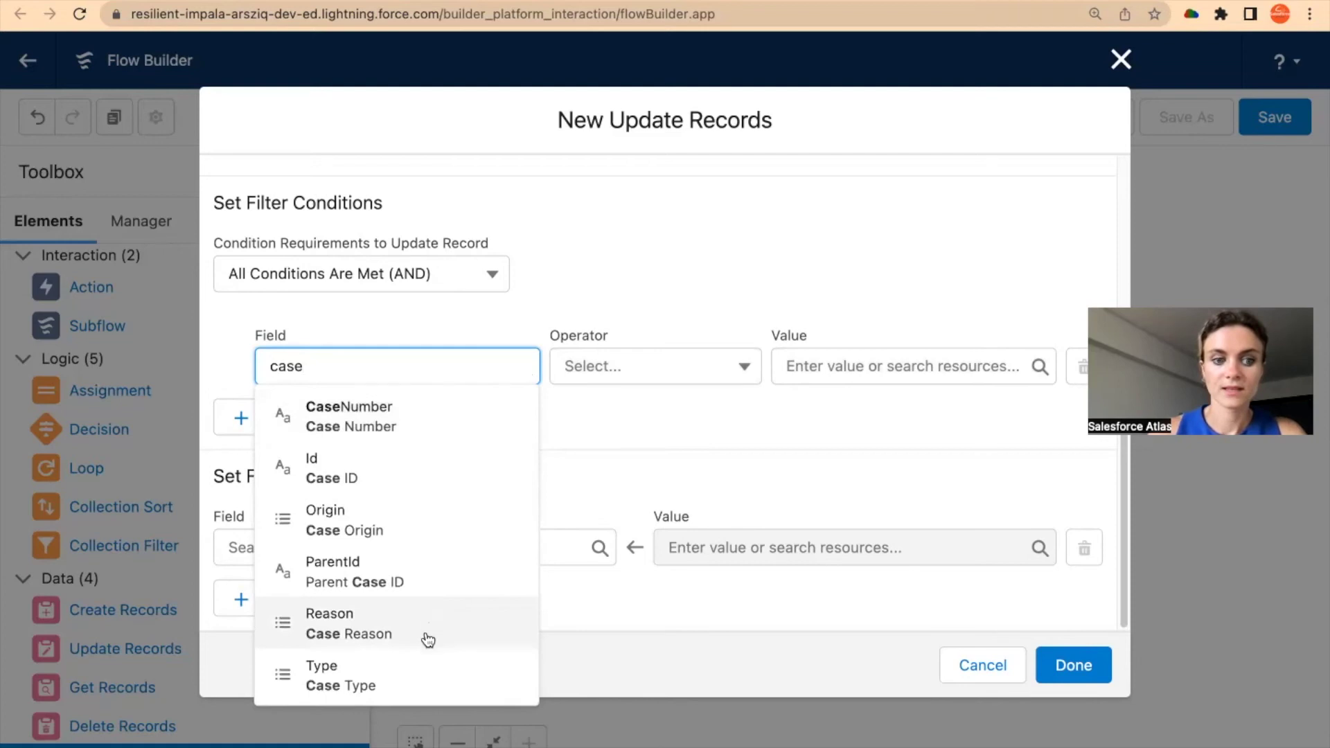
{"action": "left_click", "coordinate": [418, 677]}
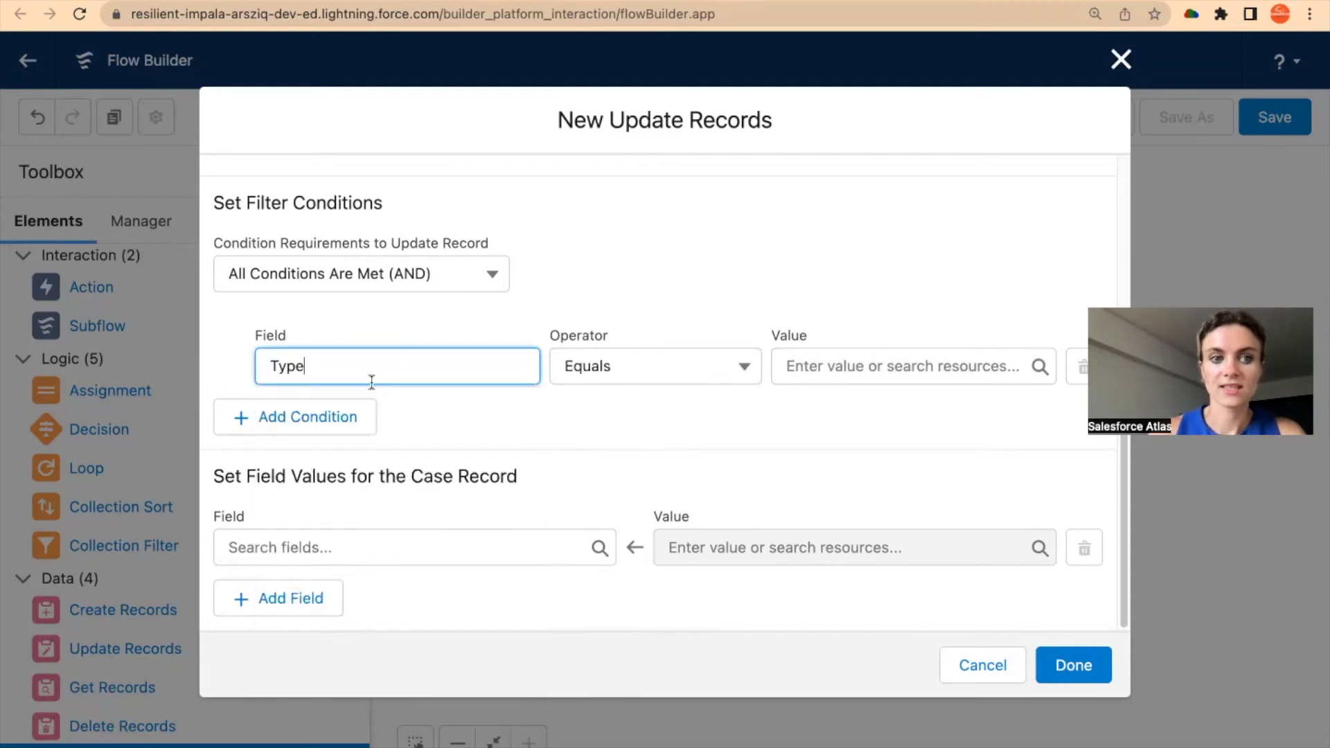
{"action": "left_click_drag", "start_coordinate": [362, 369], "coordinate": [261, 358]}
{"action": "type", "text": "rec"}
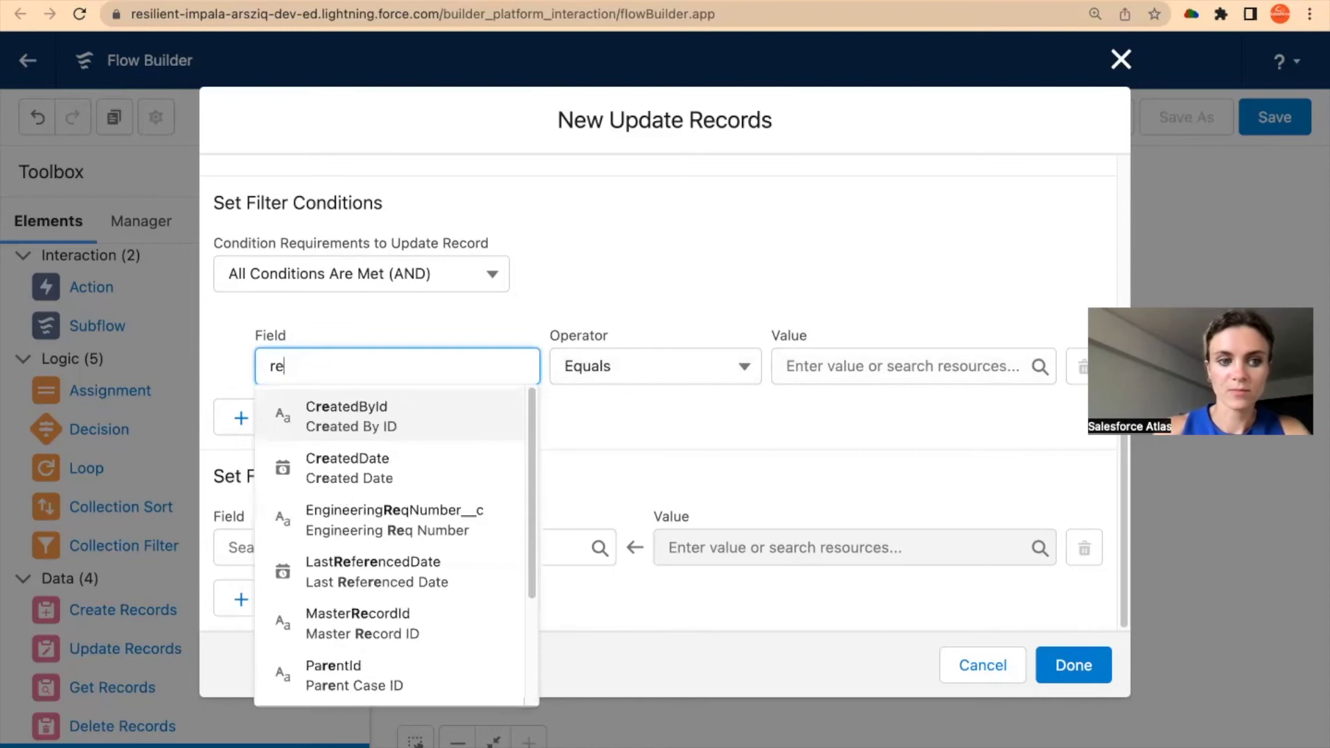
{"action": "left_click", "coordinate": [398, 474]}
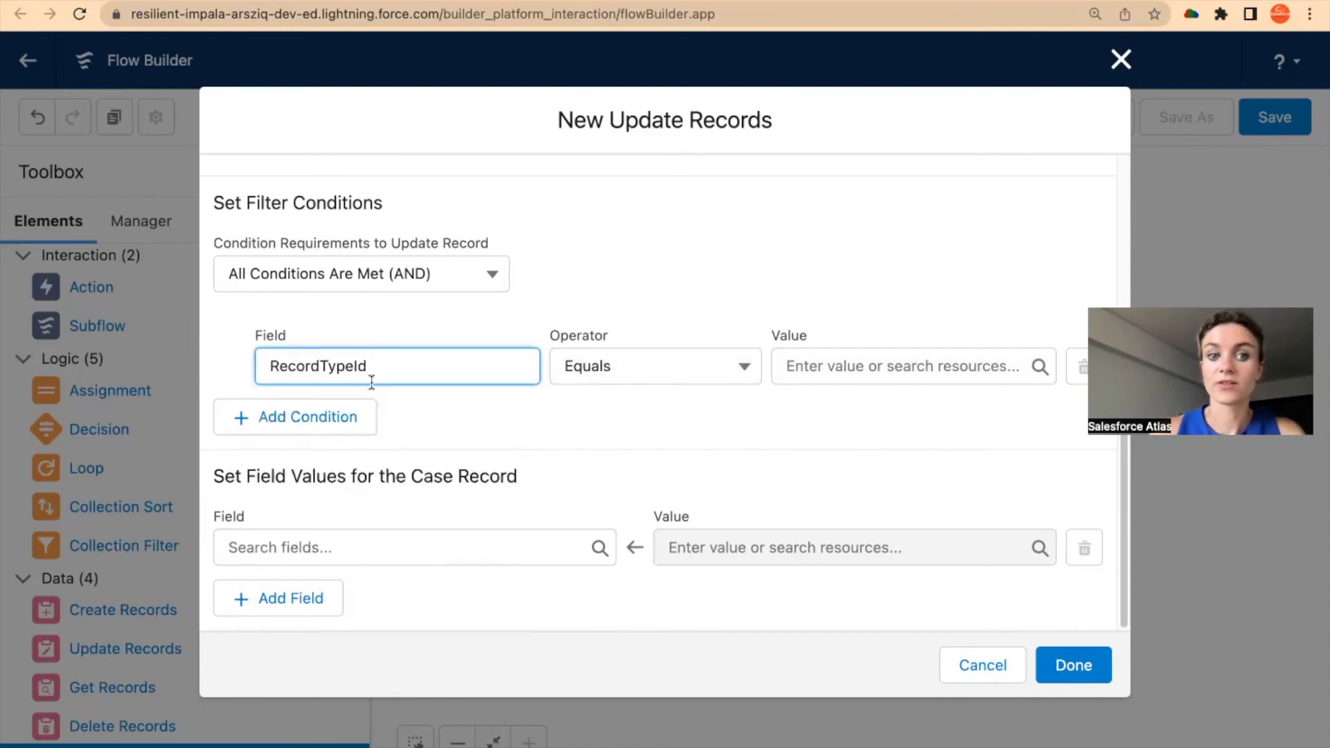
Step: Paste the Inquiry record type ID 0124K000000Gy2HQAS as the RecordTypeId condition value
{"action": "left_click", "coordinate": [828, 369]}
{"action": "type", "text": "0124K000000Gy2HQAS"}
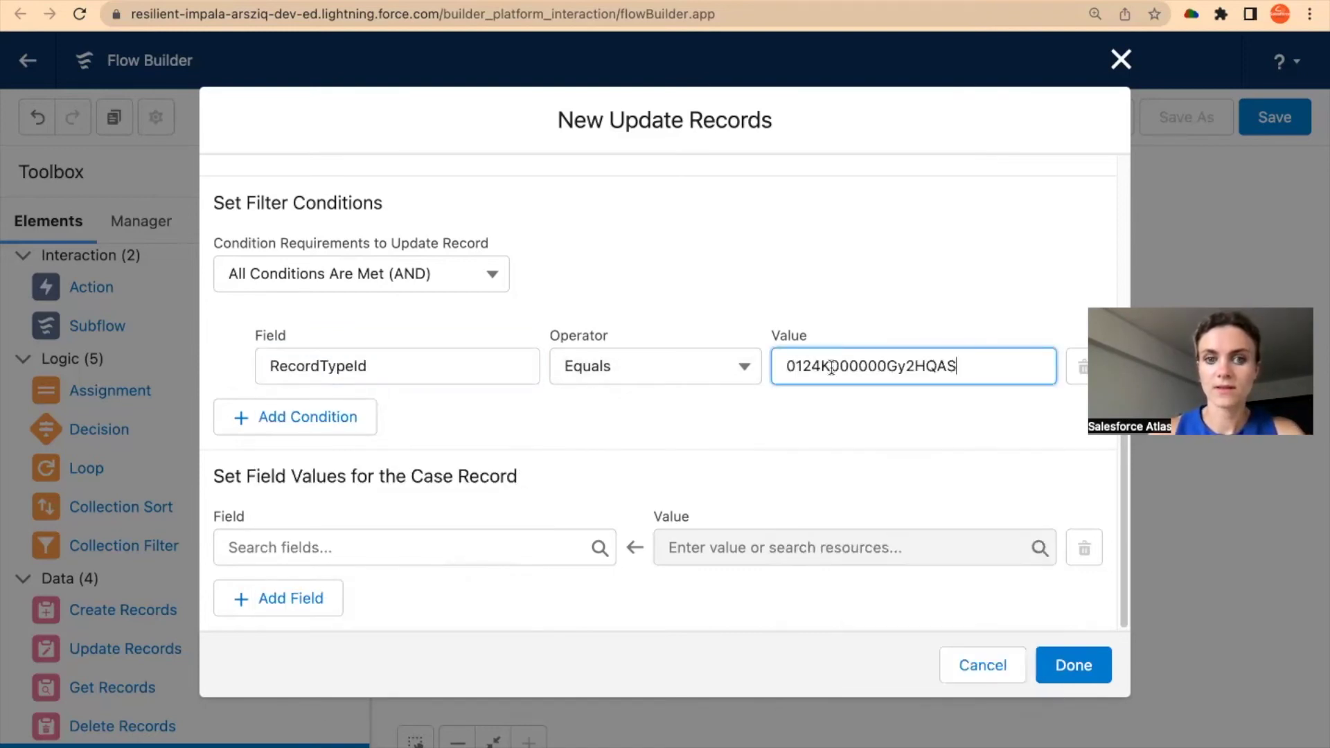
{"action": "left_click", "coordinate": [822, 433]}
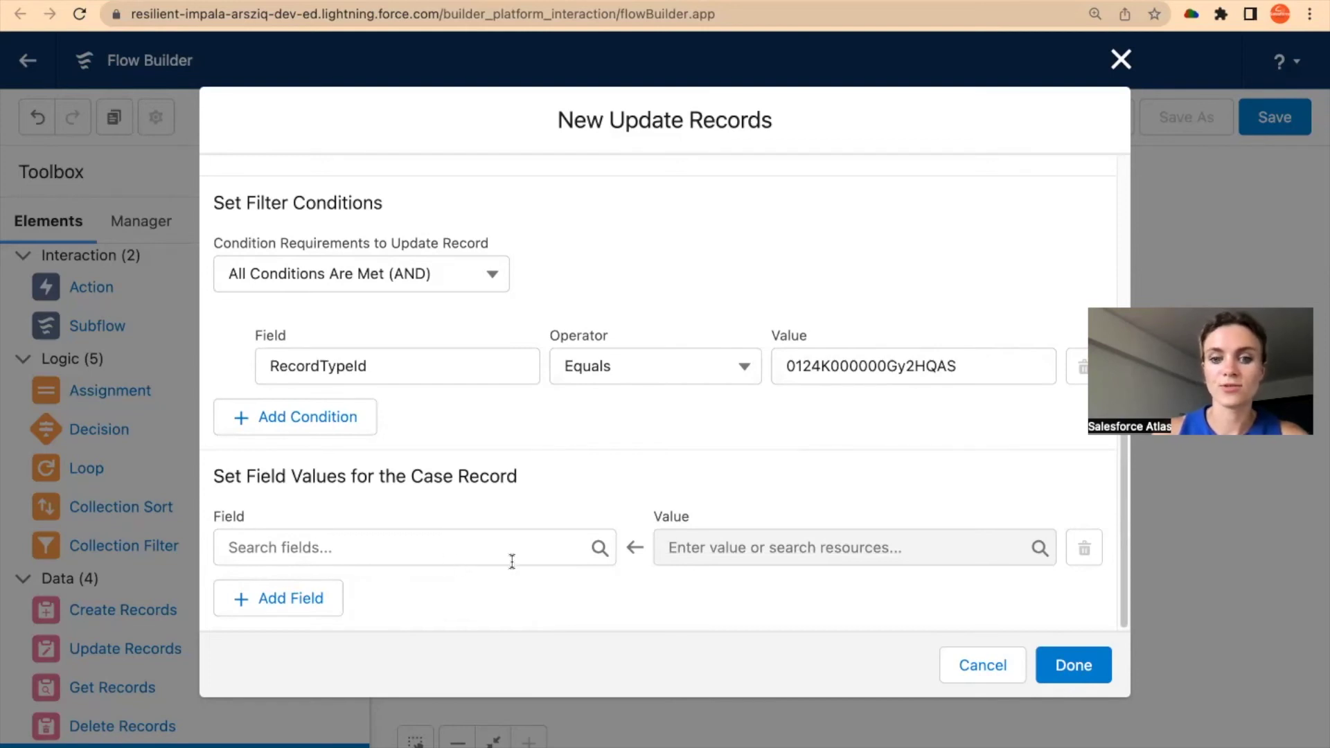
Step: Cancel the New Update Records dialog and move back out of the flow canvas
{"action": "left_click", "coordinate": [964, 668]}
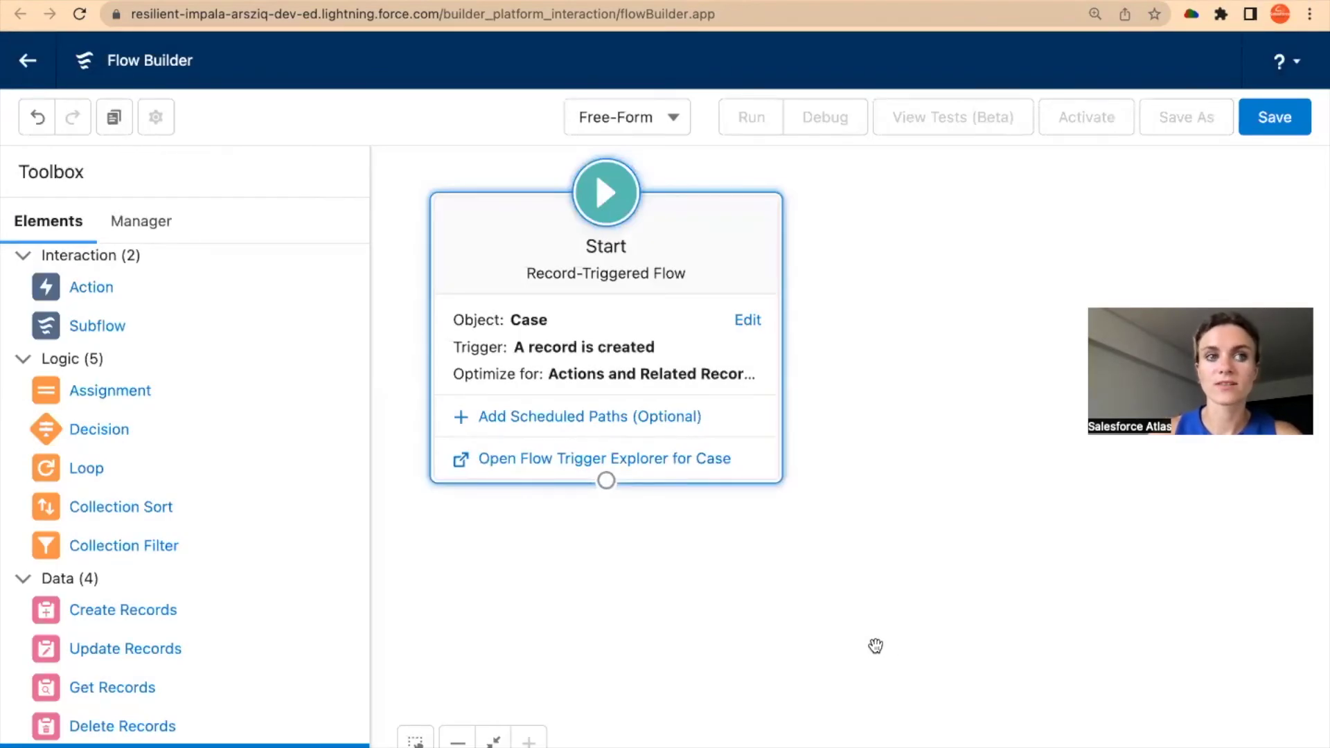
{"action": "left_click_drag", "start_coordinate": [870, 617], "coordinate": [871, 577]}
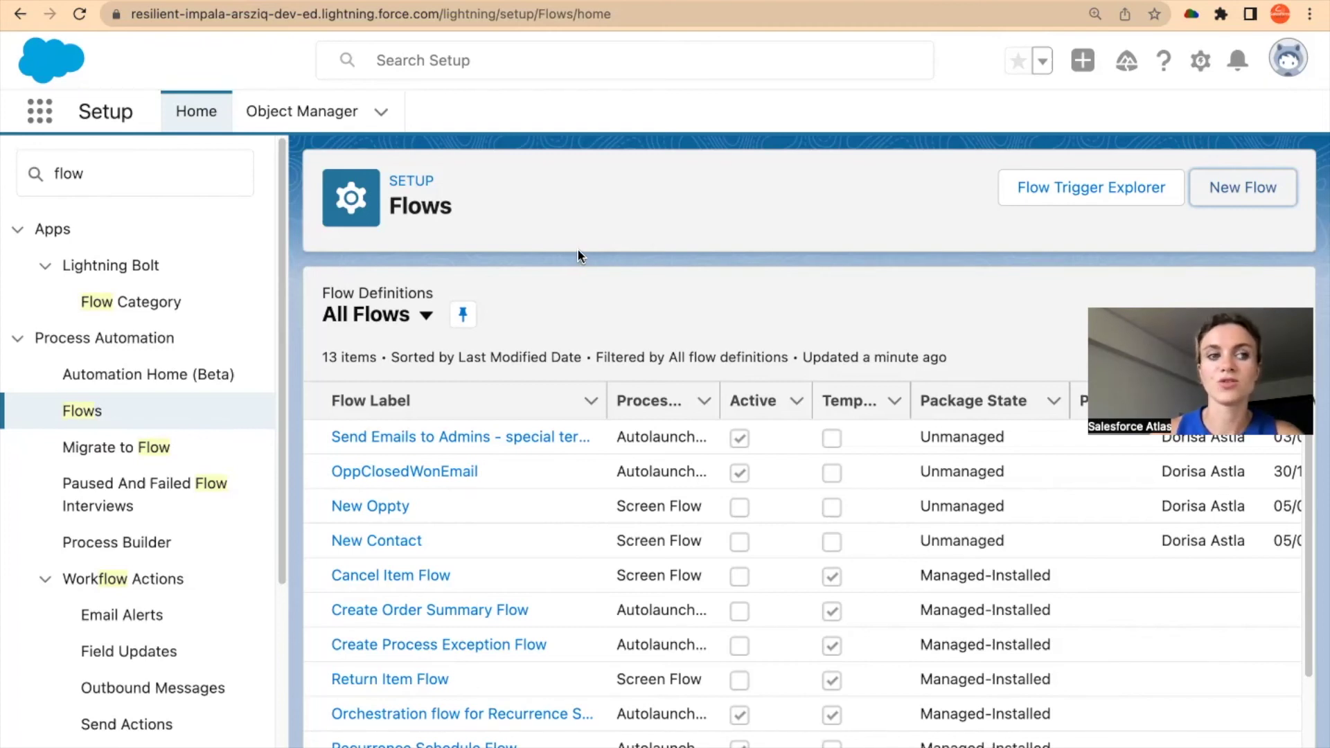
{"action": "left_click", "coordinate": [38, 177]}
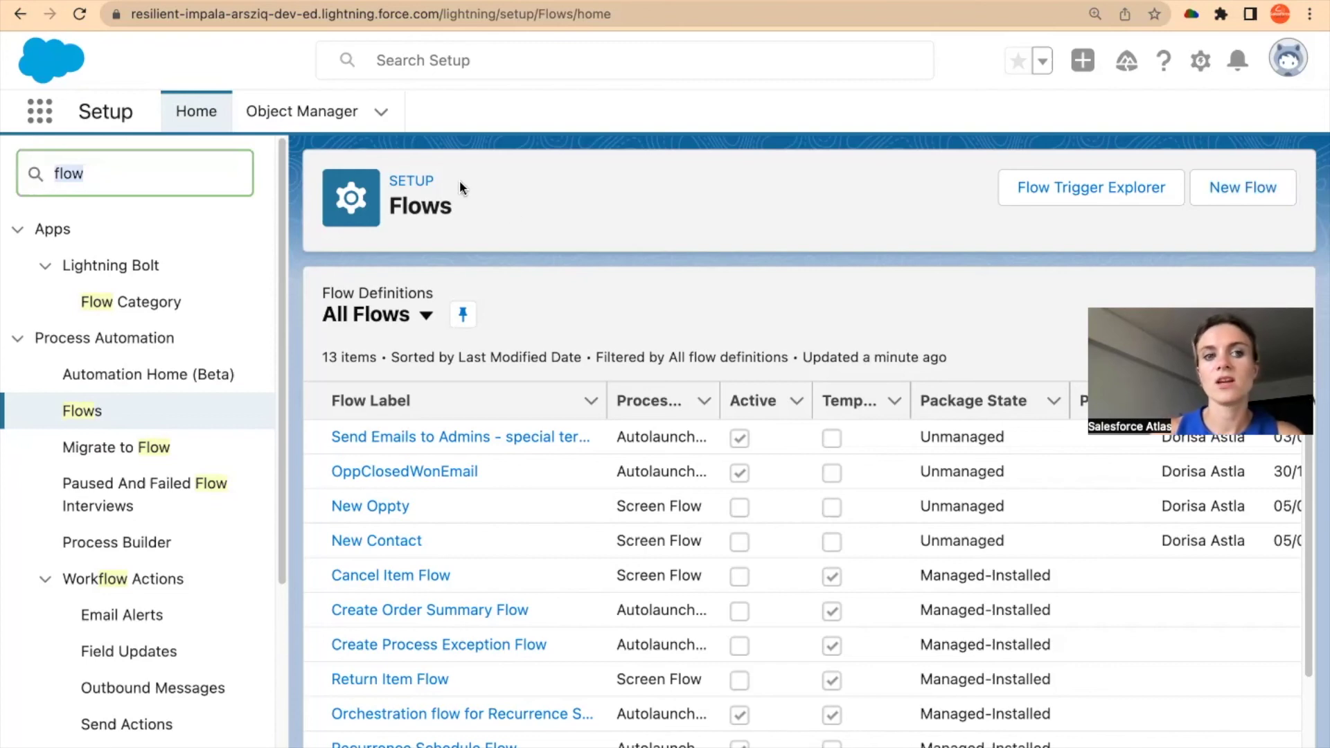
{"action": "left_click", "coordinate": [528, 225]}
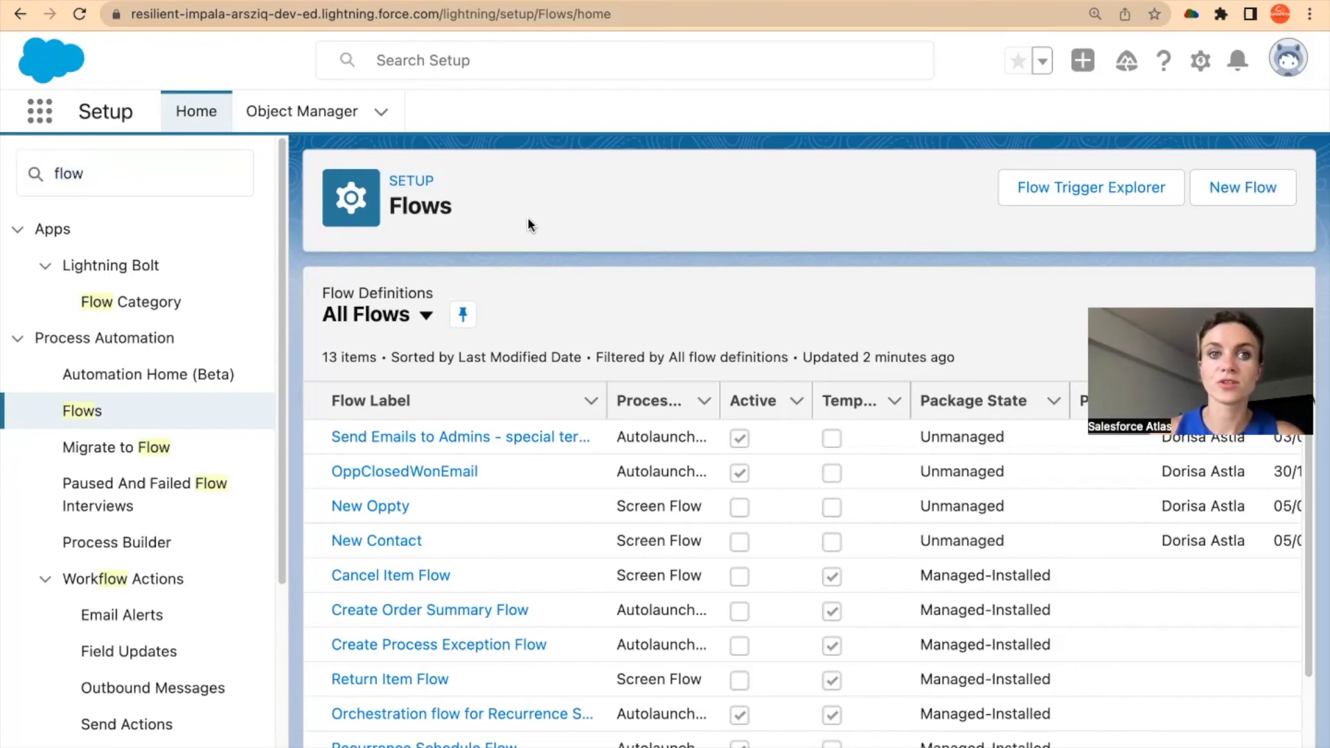